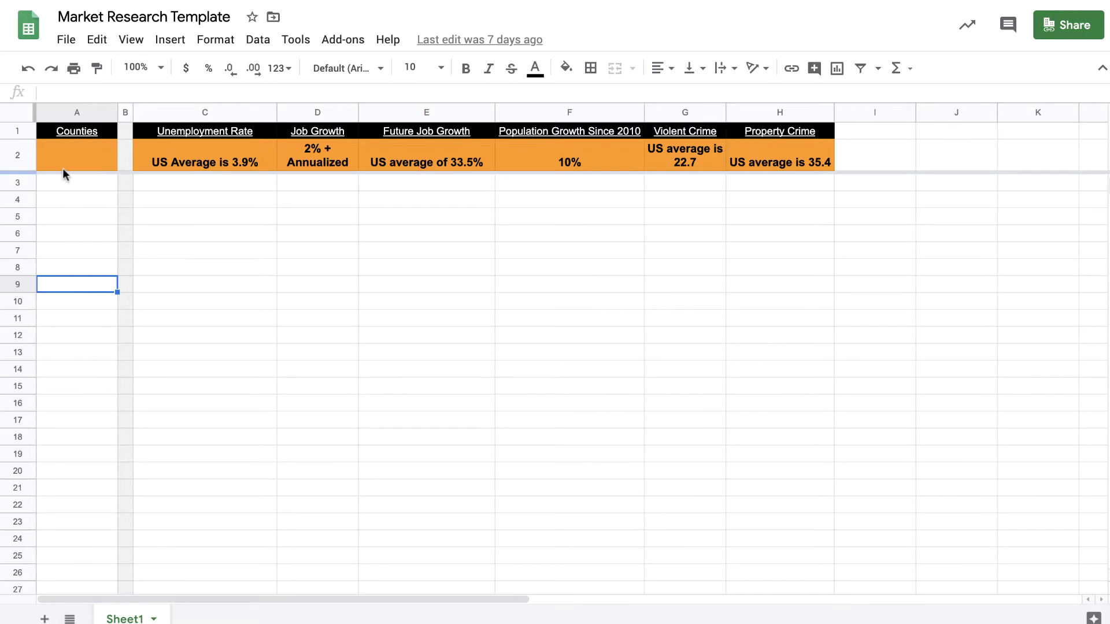
{"action": "left_click", "coordinate": [76, 109]}
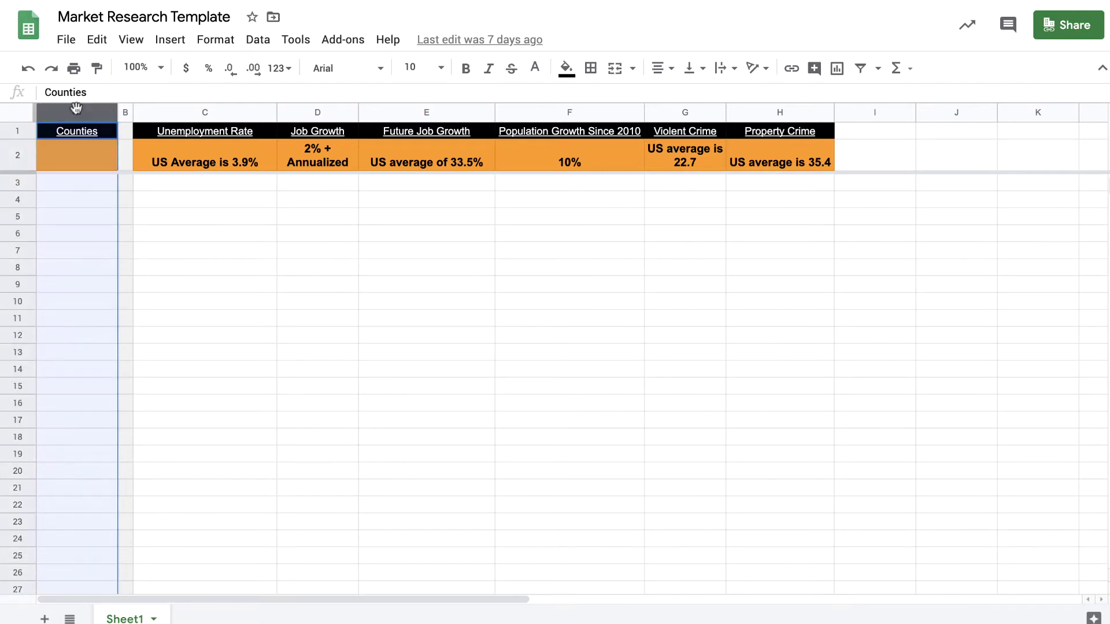
{"action": "left_click", "coordinate": [92, 252]}
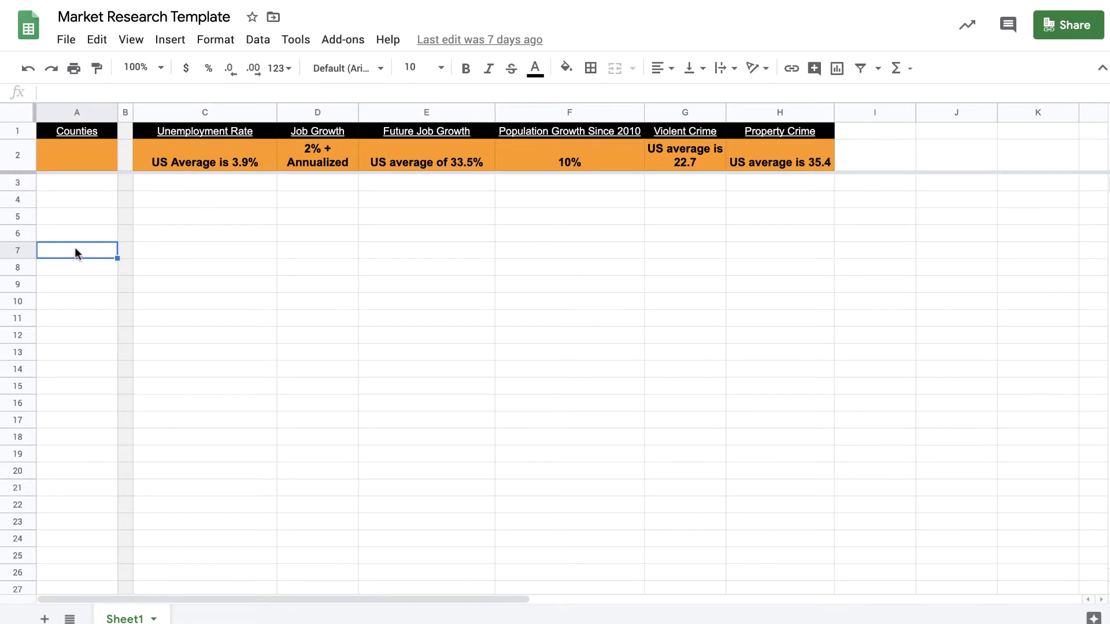
{"action": "left_click", "coordinate": [219, 159]}
{"action": "key", "text": "Right"}
{"action": "key", "text": "Right"}
{"action": "key", "text": "Right"}
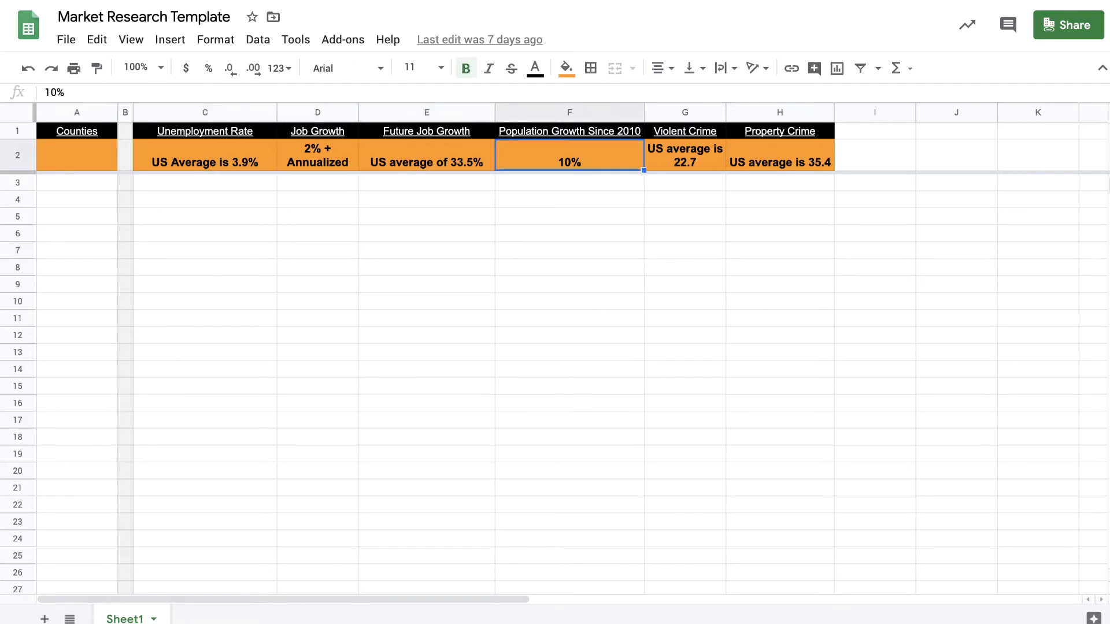
{"action": "key", "text": "Right"}
{"action": "key", "text": "Right"}
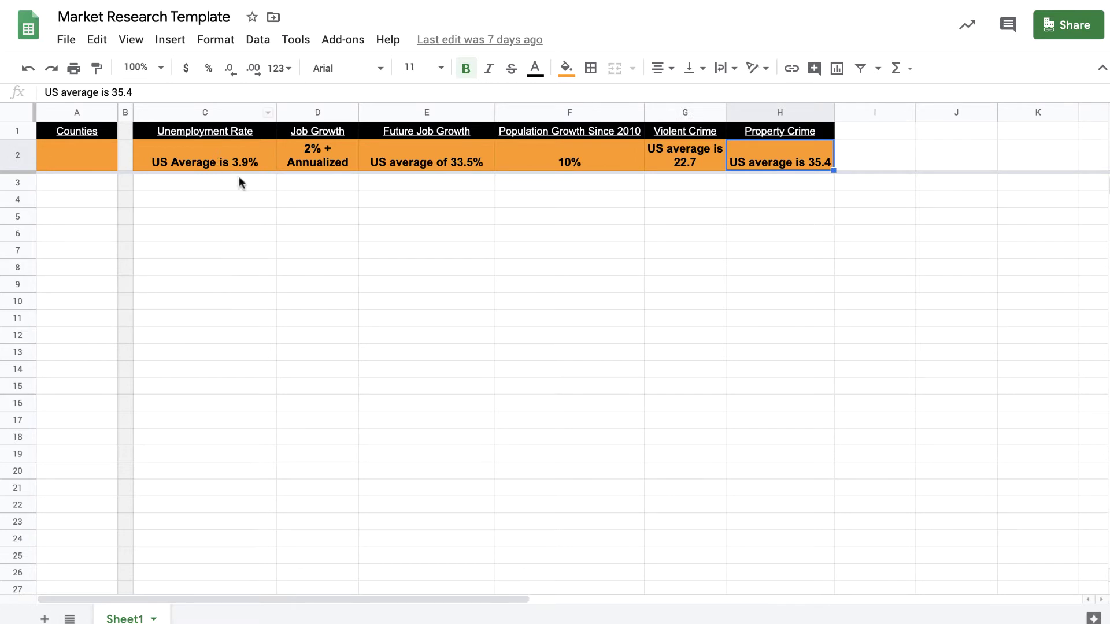
{"action": "left_click", "coordinate": [231, 166]}
{"action": "key", "text": "Right"}
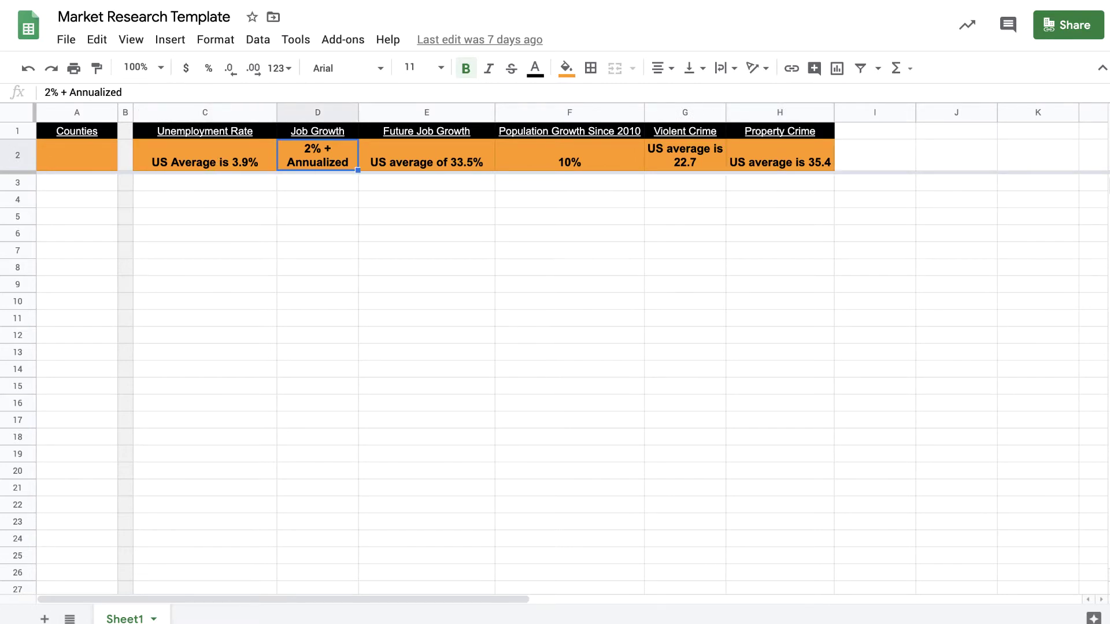
{"action": "key", "text": "Right"}
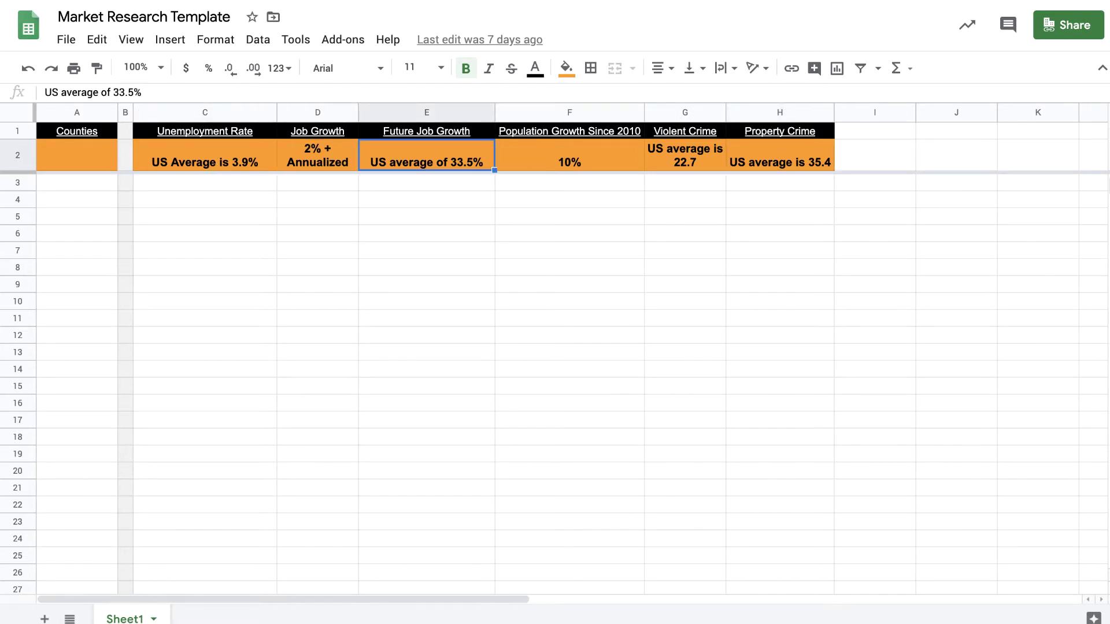
{"action": "key", "text": "Right"}
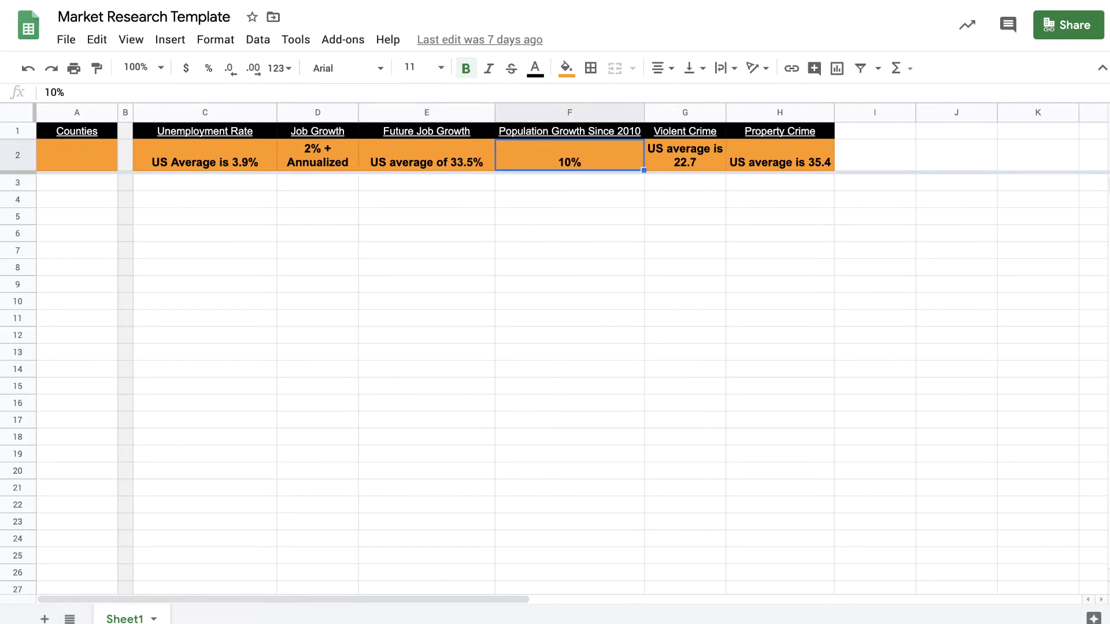
{"action": "key", "text": "Right"}
{"action": "key", "text": "Right"}
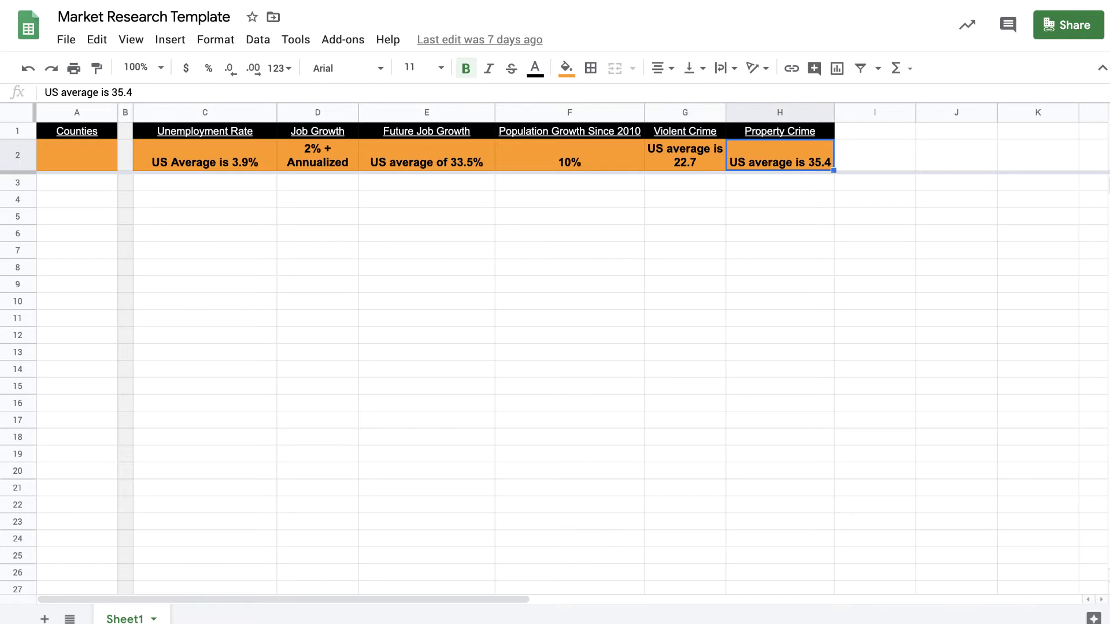
{"action": "left_click", "coordinate": [956, 217]}
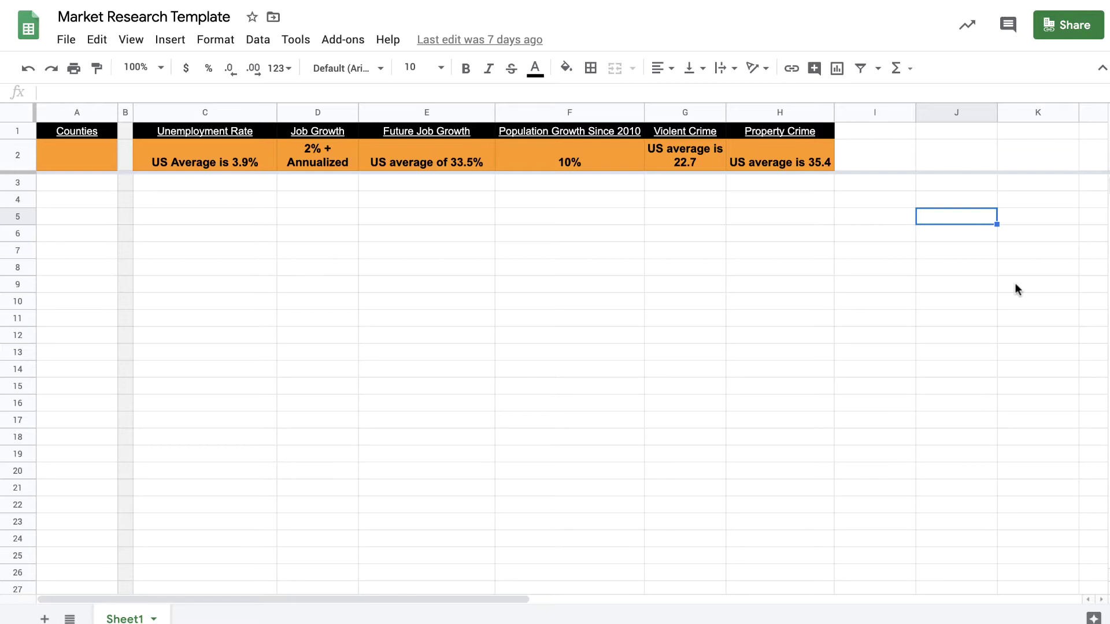
Step: Review the C2–H2 benchmarks: unemployment, job growth, future job growth, 10% population growth, violent and property crime
{"action": "left_click", "coordinate": [196, 168]}
{"action": "left_click", "coordinate": [455, 166]}
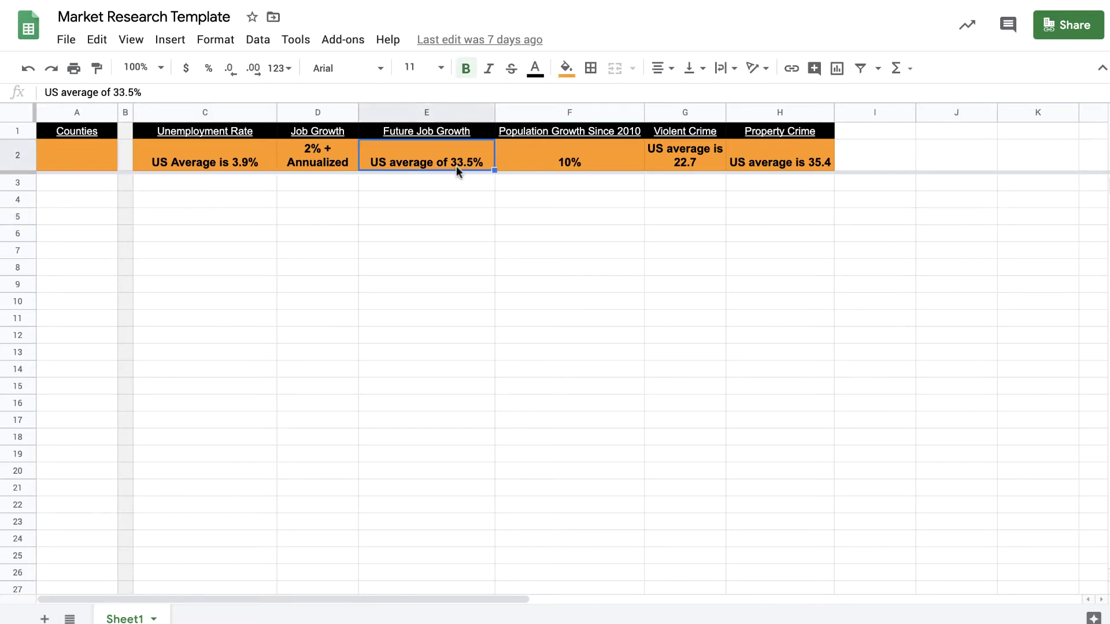
{"action": "left_click", "coordinate": [690, 155]}
{"action": "left_click", "coordinate": [776, 164]}
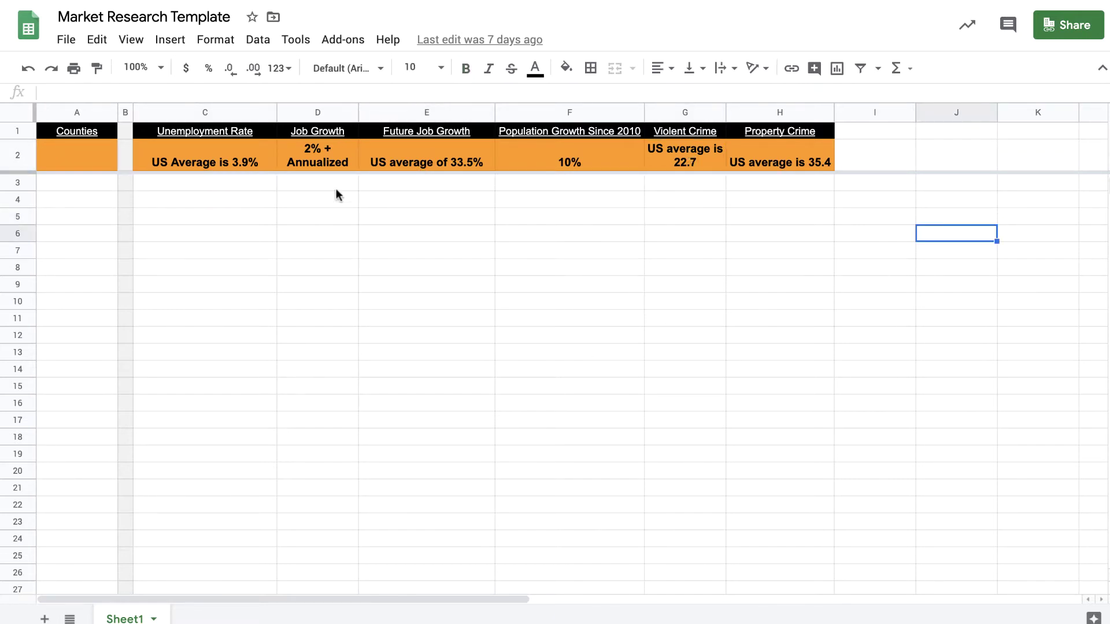
{"action": "left_click", "coordinate": [317, 165]}
{"action": "left_click", "coordinate": [531, 157]}
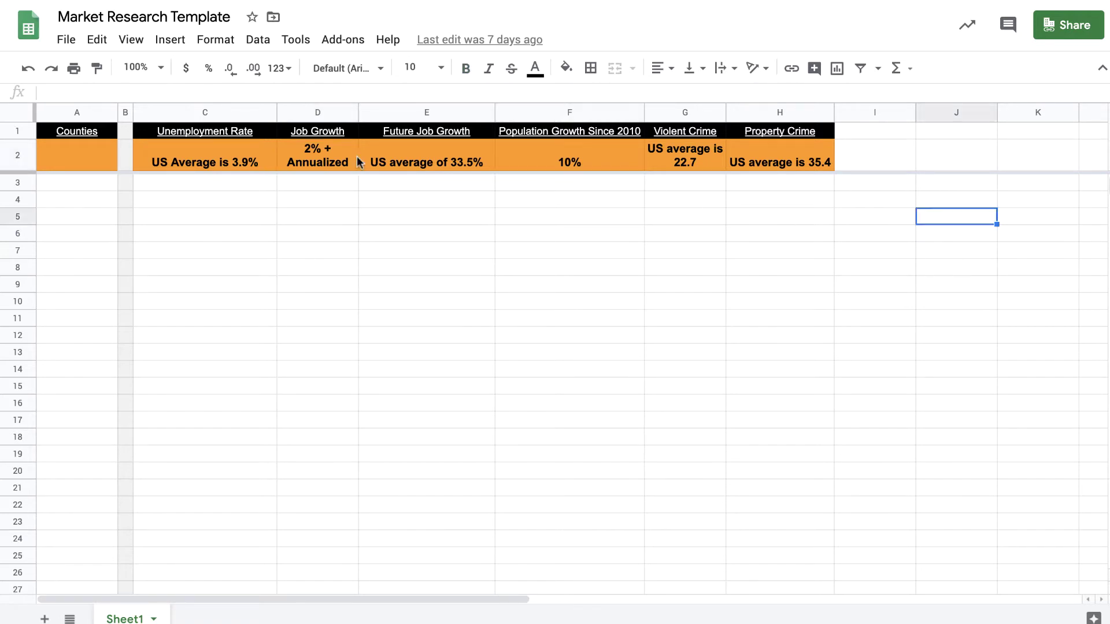
{"action": "left_click", "coordinate": [335, 160]}
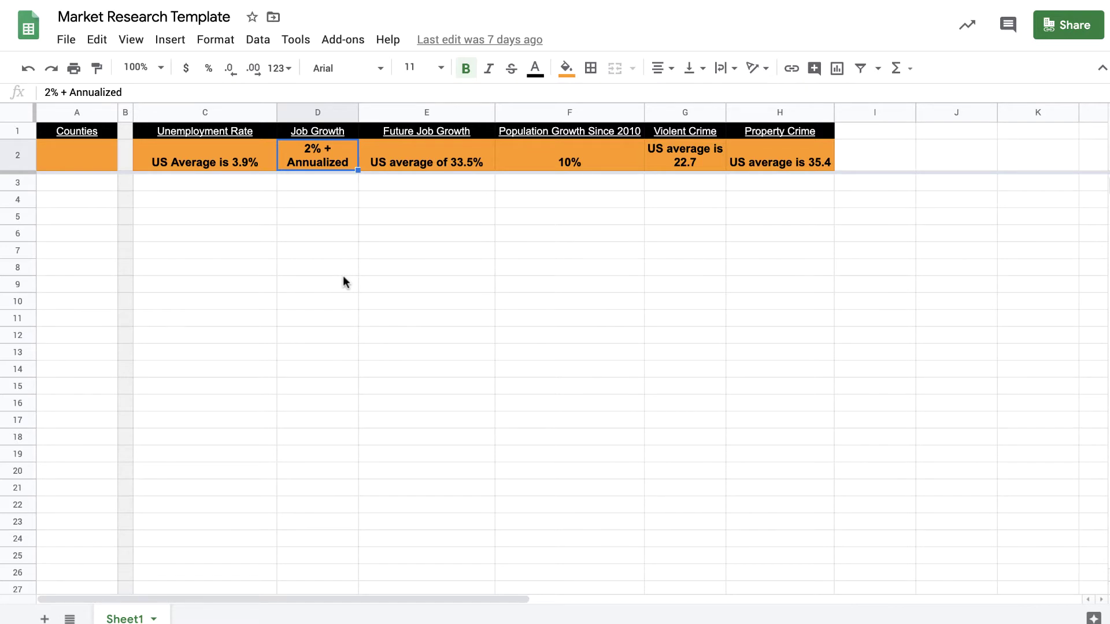
{"action": "left_click", "coordinate": [534, 167]}
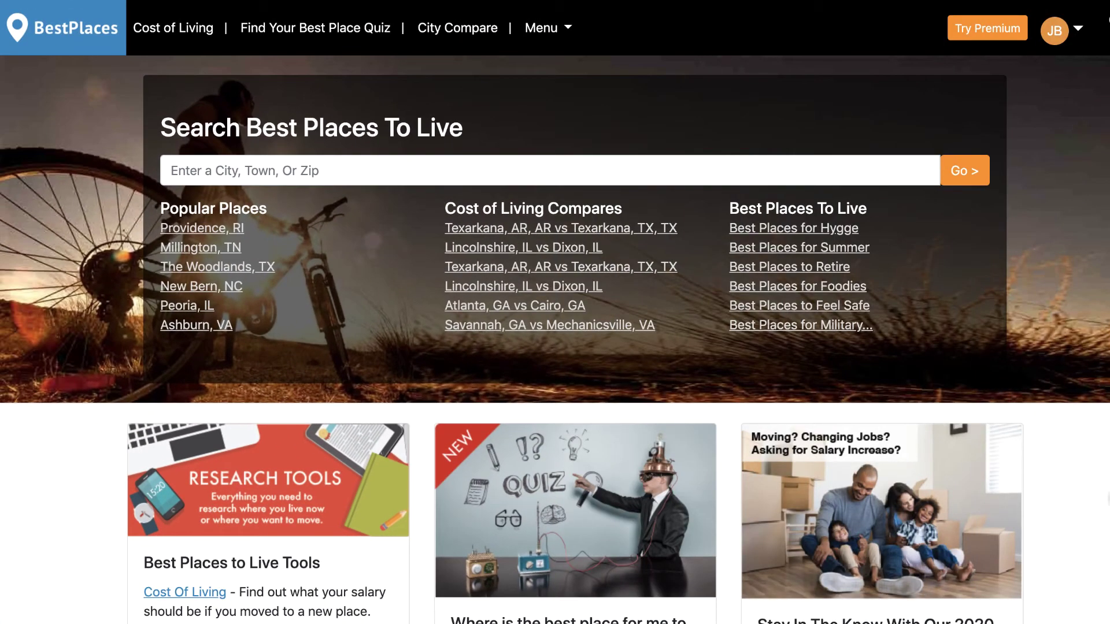
Step: Scroll to Browse Best Places by State and open Florida's page of 917 cities
{"action": "scroll", "coordinate": [555, 312], "scroll_direction": "down", "scroll_amount": 1}
{"action": "scroll", "coordinate": [555, 312], "scroll_direction": "down", "scroll_amount": 6}
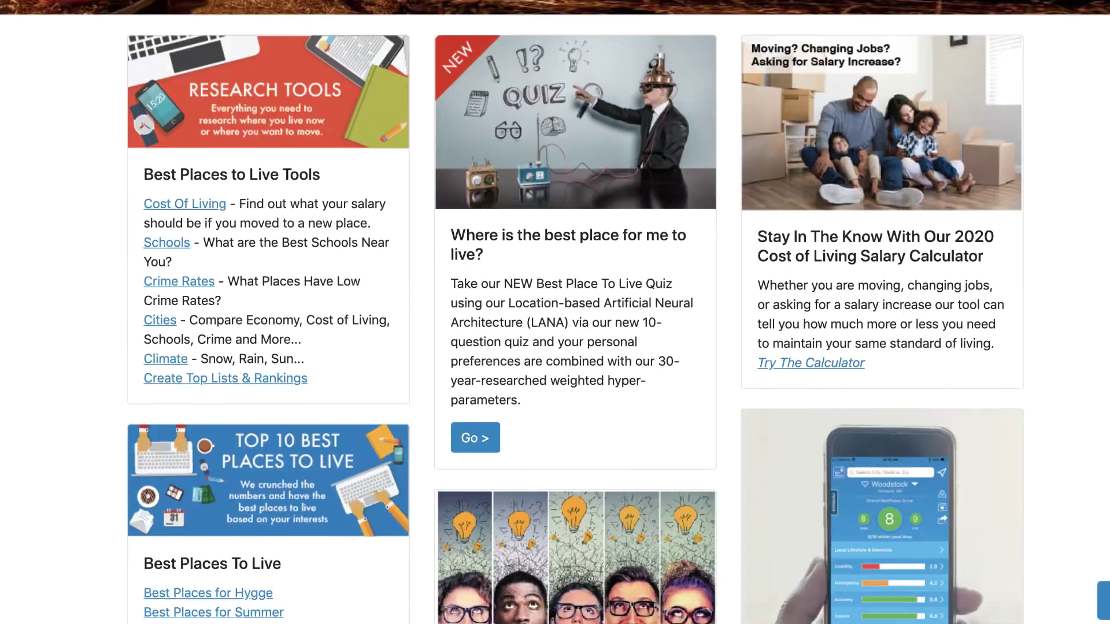
{"action": "scroll", "coordinate": [555, 312], "scroll_direction": "down", "scroll_amount": 4}
{"action": "scroll", "coordinate": [555, 312], "scroll_direction": "down", "scroll_amount": 8}
{"action": "scroll", "coordinate": [555, 312], "scroll_direction": "down", "scroll_amount": 5}
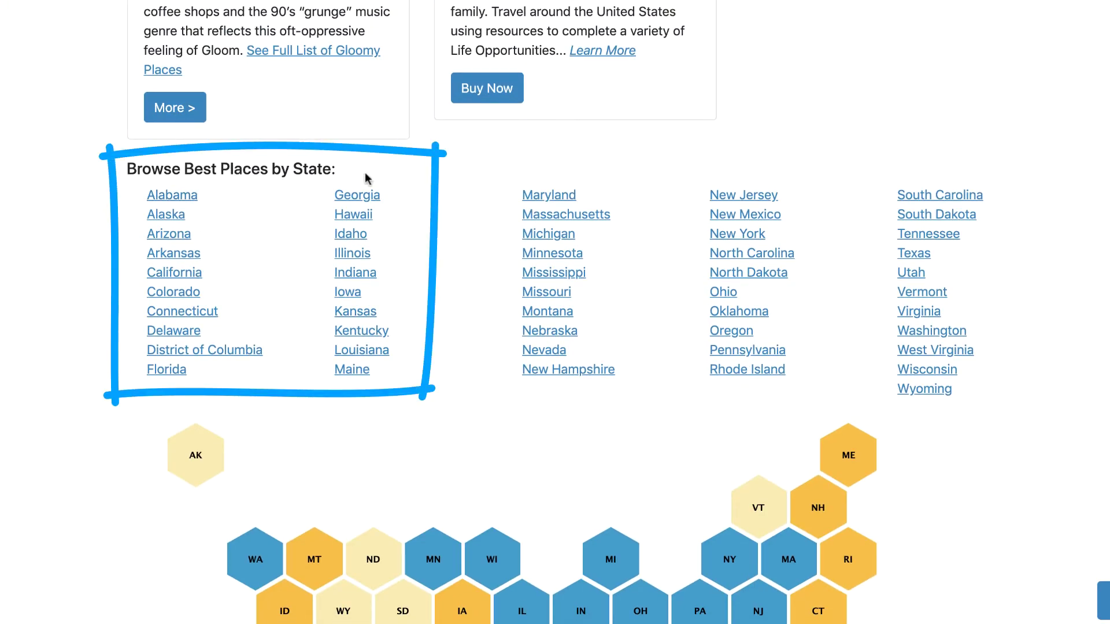
{"action": "left_click", "coordinate": [159, 373]}
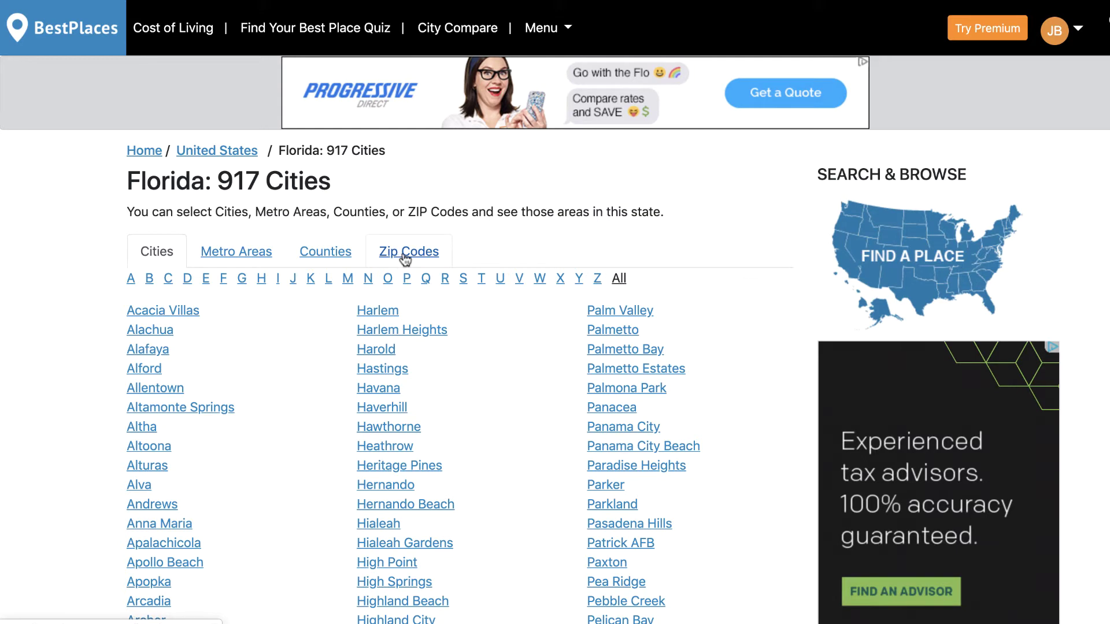
Step: List Florida's counties, select the entire county list, and return to the research spreadsheet
{"action": "left_click", "coordinate": [327, 262]}
{"action": "scroll", "coordinate": [281, 390], "scroll_direction": "down", "scroll_amount": 5}
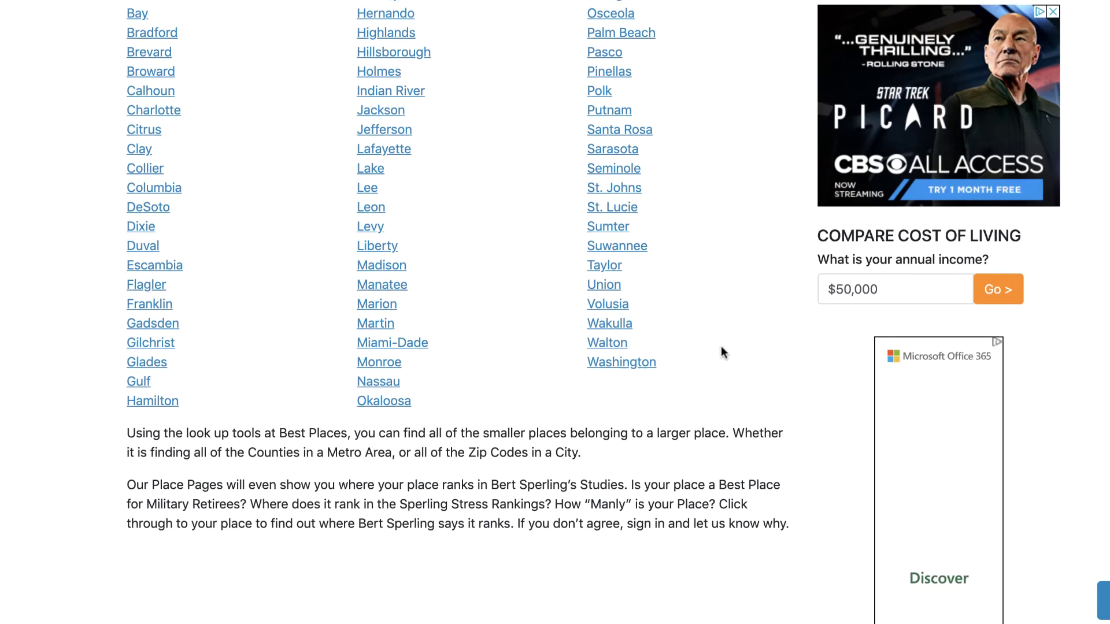
{"action": "scroll", "coordinate": [731, 345], "scroll_direction": "up", "scroll_amount": 3}
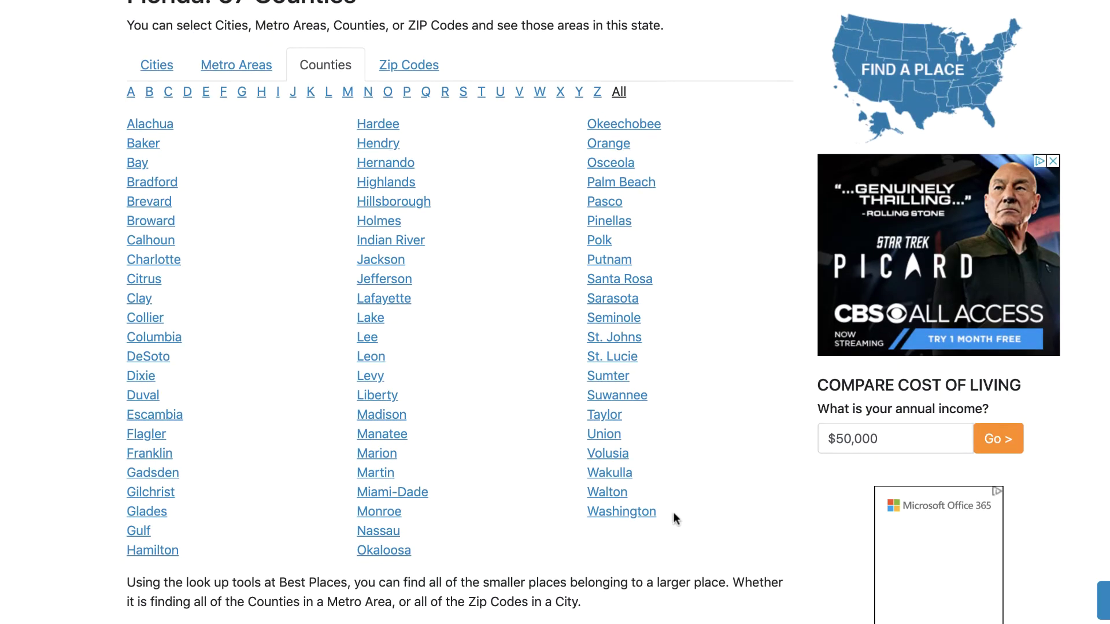
{"action": "mouse_move", "coordinate": [674, 519]}
{"action": "left_mouse_down"}
{"action": "mouse_move", "coordinate": [249, 376]}
{"action": "mouse_move", "coordinate": [129, 123]}
{"action": "left_mouse_up"}
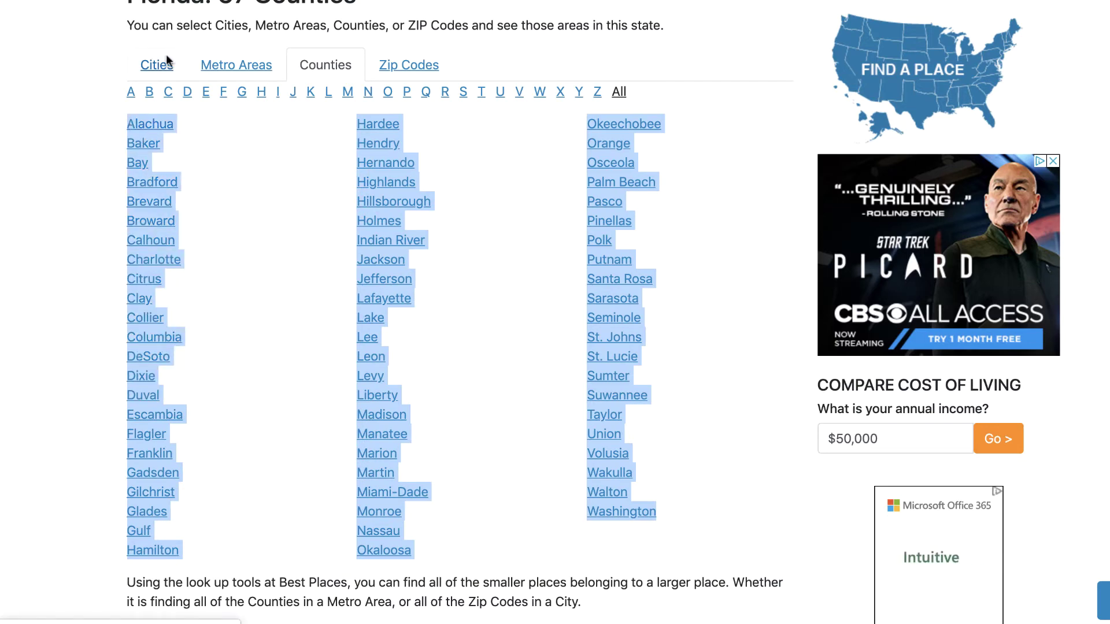
{"action": "key", "text": "ctrl+Tab"}
Step: Paste the Florida county names as values only into column A from A3, then return to BestPlaces
{"action": "right_click", "coordinate": [89, 179]}
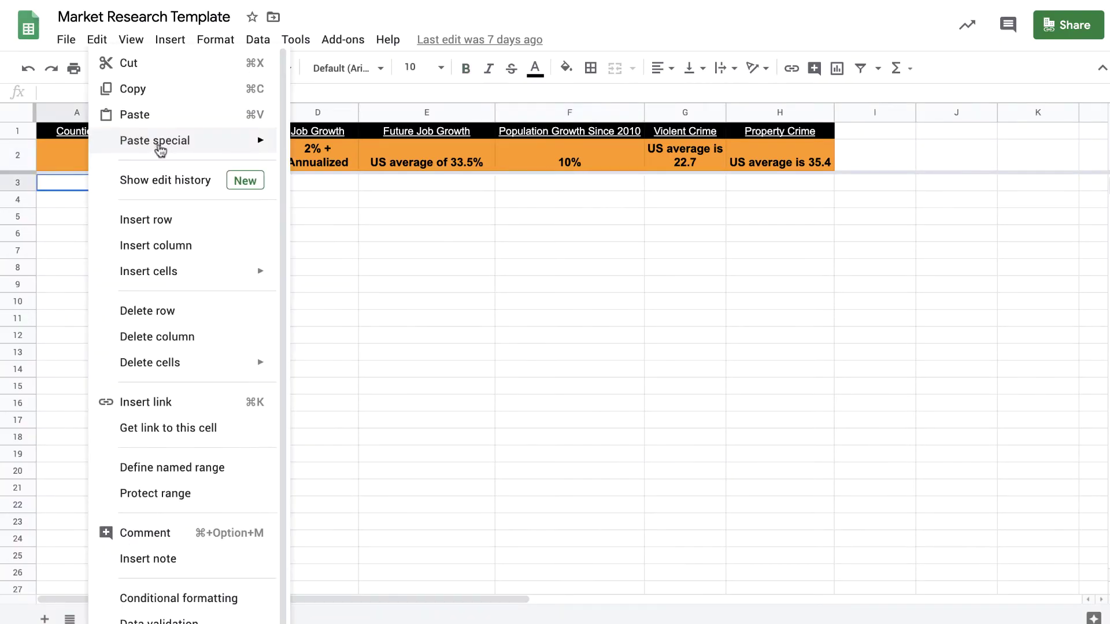
{"action": "left_click", "coordinate": [324, 146]}
{"action": "left_click", "coordinate": [155, 236]}
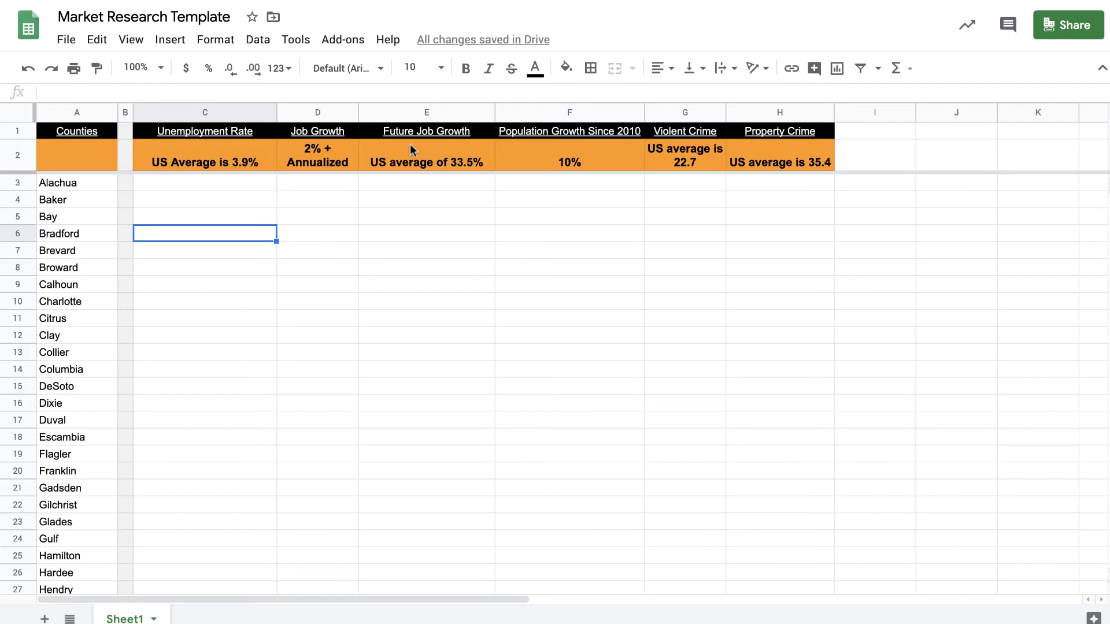
{"action": "key", "text": "ctrl+shift+Tab"}
Step: Locate and select St. Johns County's 2.8% unemployment rate on BestPlaces.net
{"action": "scroll", "coordinate": [89, 425], "scroll_direction": "down", "scroll_amount": 2}
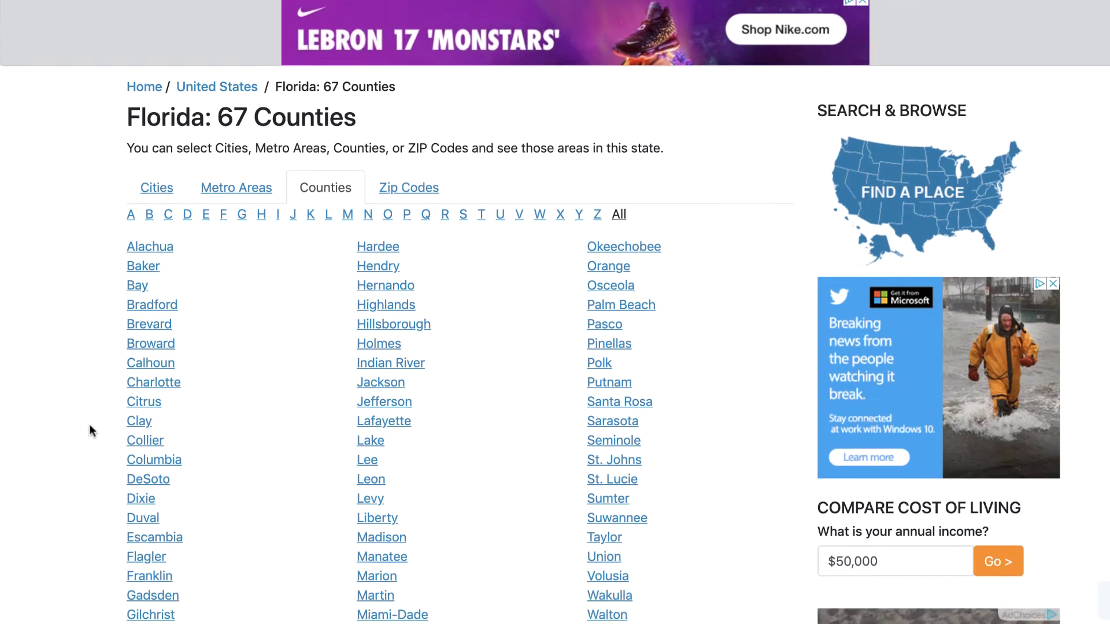
{"action": "scroll", "coordinate": [89, 425], "scroll_direction": "down", "scroll_amount": 2}
{"action": "scroll", "coordinate": [89, 424], "scroll_direction": "down", "scroll_amount": 3}
{"action": "scroll", "coordinate": [104, 416], "scroll_direction": "down", "scroll_amount": 2}
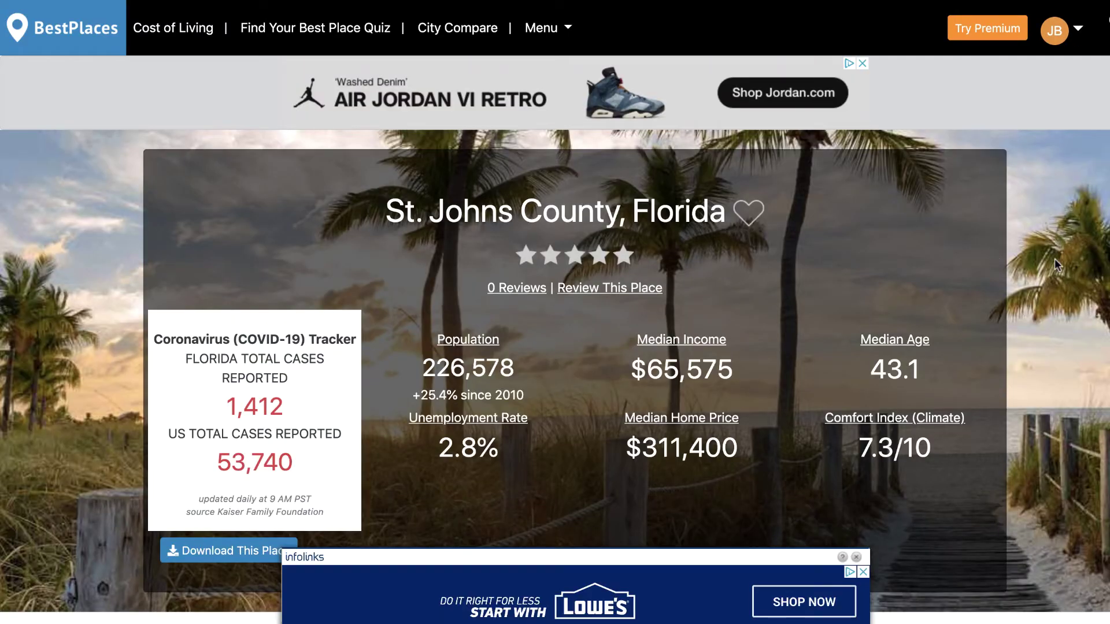
{"action": "scroll", "coordinate": [1055, 266], "scroll_direction": "down", "scroll_amount": 10}
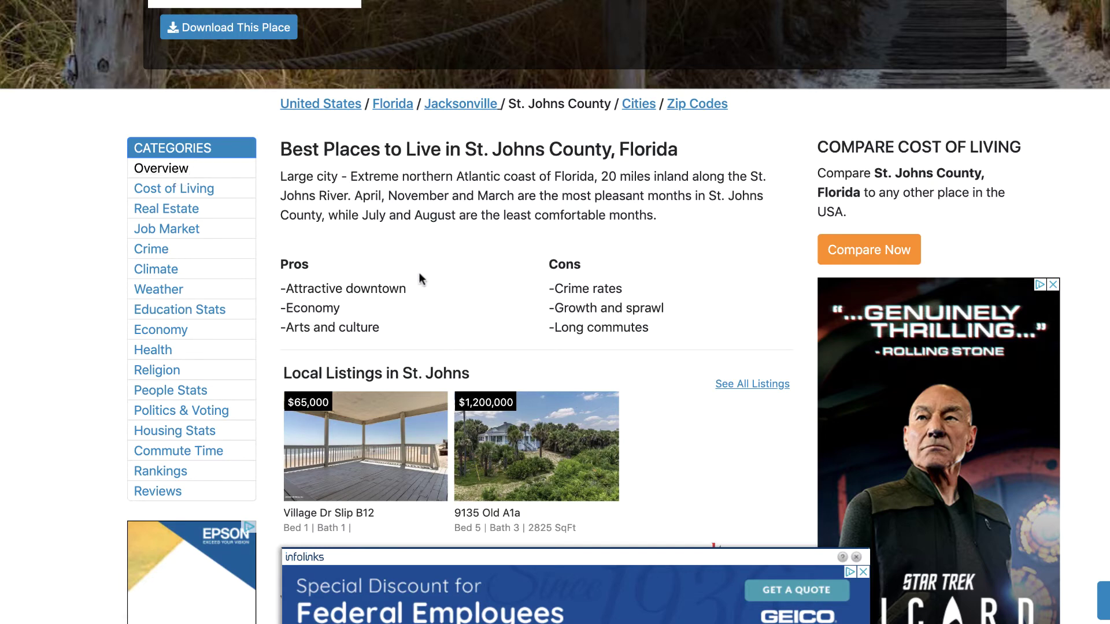
{"action": "scroll", "coordinate": [489, 432], "scroll_direction": "up", "scroll_amount": 1}
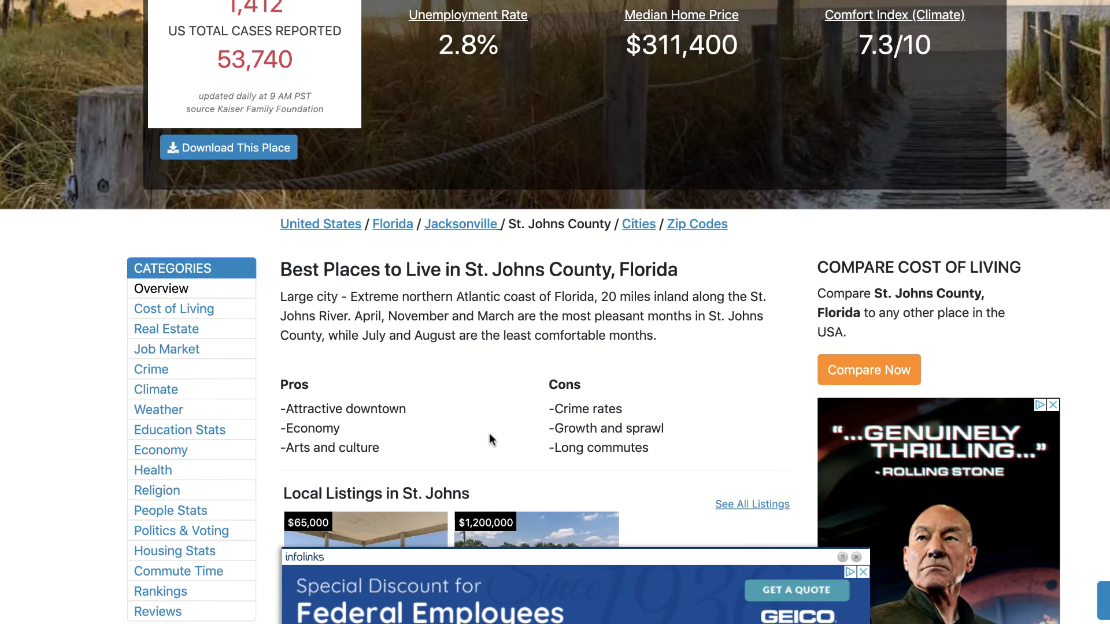
{"action": "scroll", "coordinate": [489, 432], "scroll_direction": "up", "scroll_amount": 2}
{"action": "scroll", "coordinate": [462, 347], "scroll_direction": "up", "scroll_amount": 1}
{"action": "scroll", "coordinate": [445, 251], "scroll_direction": "up", "scroll_amount": 4}
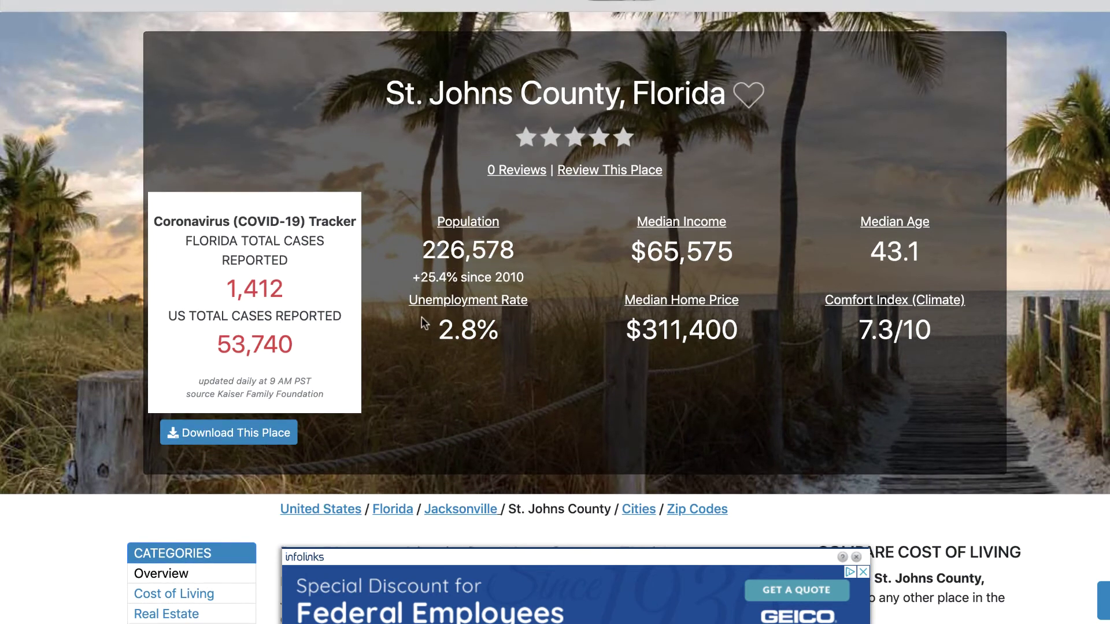
{"action": "left_click_drag", "start_coordinate": [421, 332], "coordinate": [496, 331]}
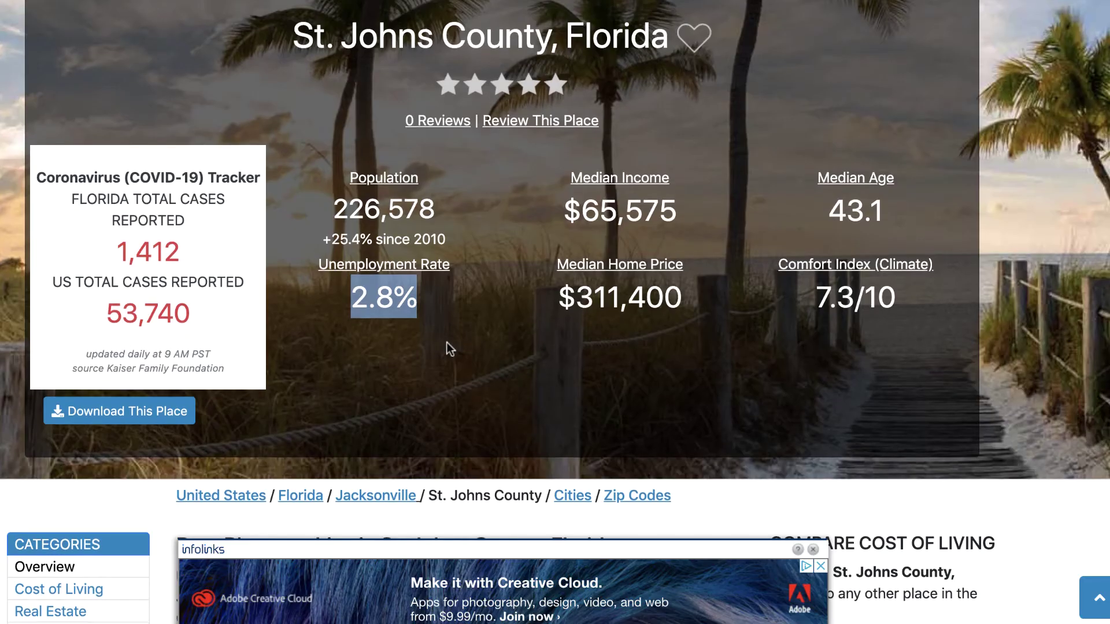
{"action": "scroll", "coordinate": [446, 343], "scroll_direction": "down", "scroll_amount": 15}
{"action": "scroll", "coordinate": [447, 350], "scroll_direction": "down", "scroll_amount": 5}
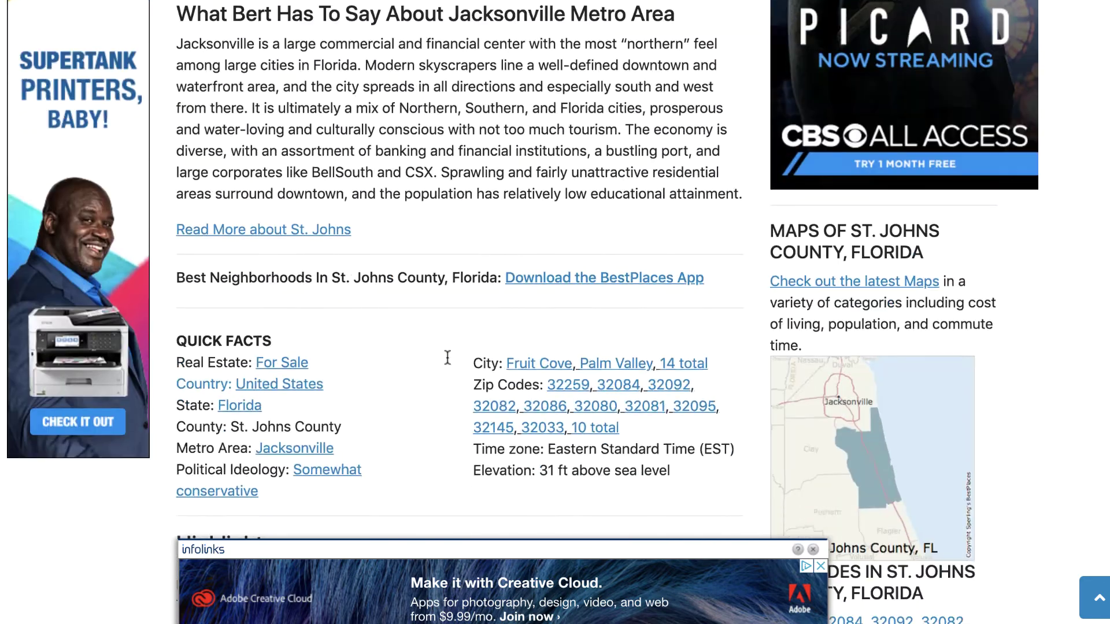
Step: Open St. Johns County's economy details and select the 2.8% job growth figure
{"action": "scroll", "coordinate": [448, 362], "scroll_direction": "down", "scroll_amount": 5}
{"action": "scroll", "coordinate": [448, 361], "scroll_direction": "down", "scroll_amount": 3}
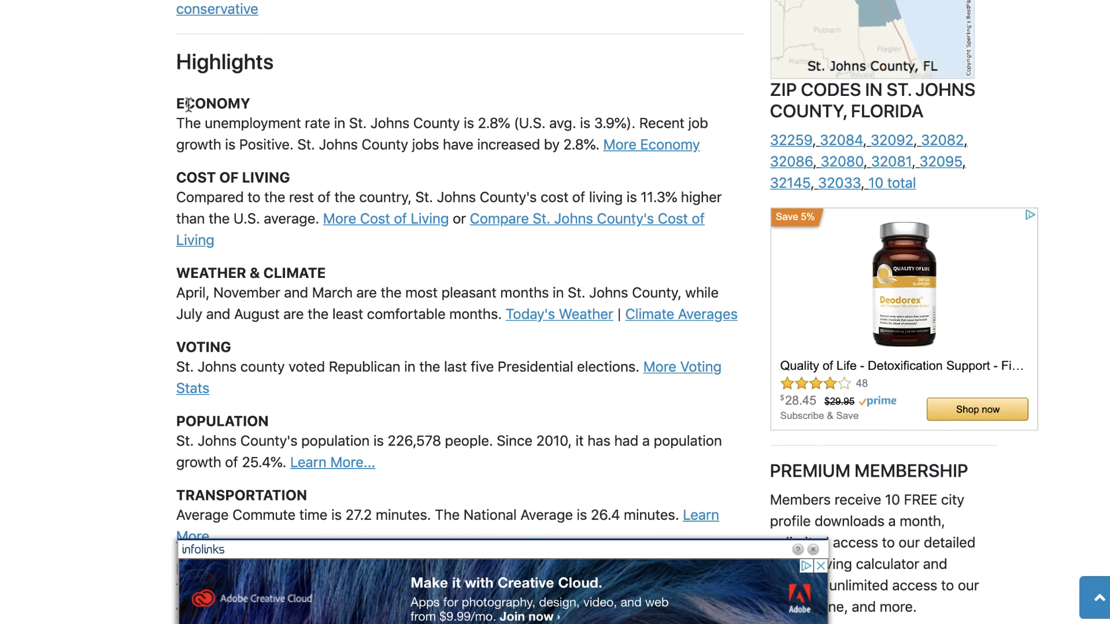
{"action": "left_click", "coordinate": [644, 151]}
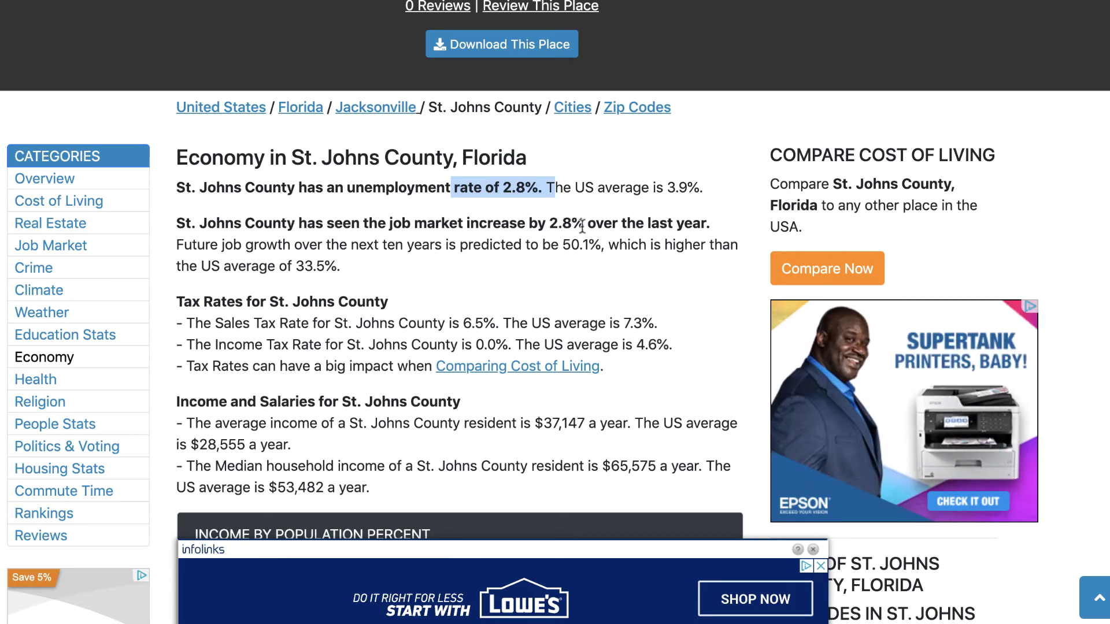
{"action": "left_click_drag", "start_coordinate": [550, 223], "coordinate": [574, 223]}
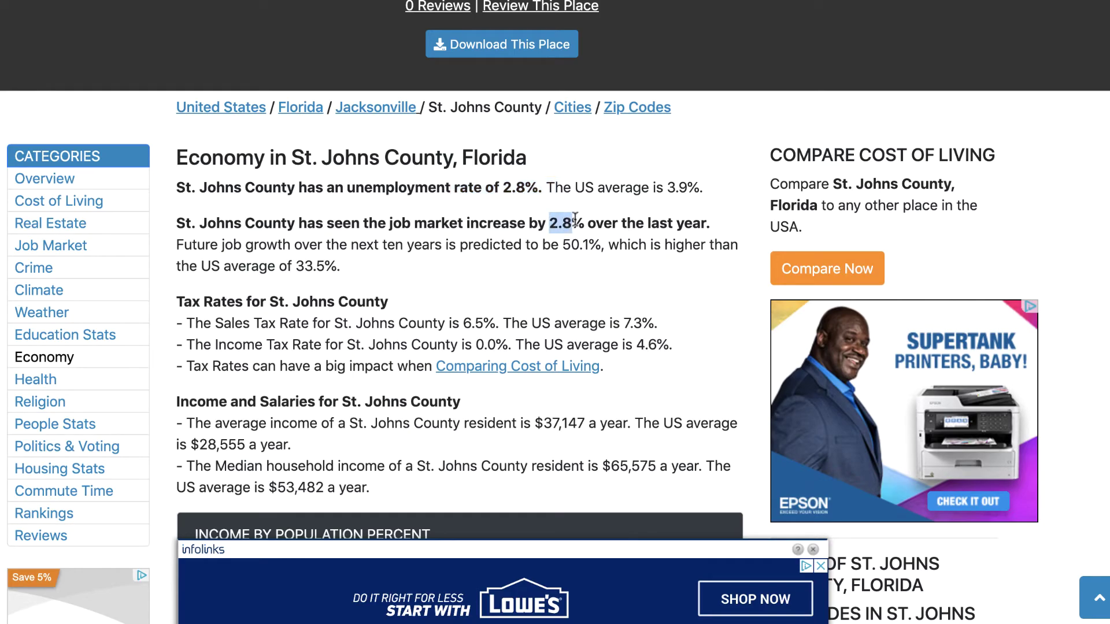
Step: Enter 2.8% in St. Johns County's Job Growth cell and return to the economy page
{"action": "key", "text": "alt+Tab"}
{"action": "double_click", "coordinate": [233, 302]}
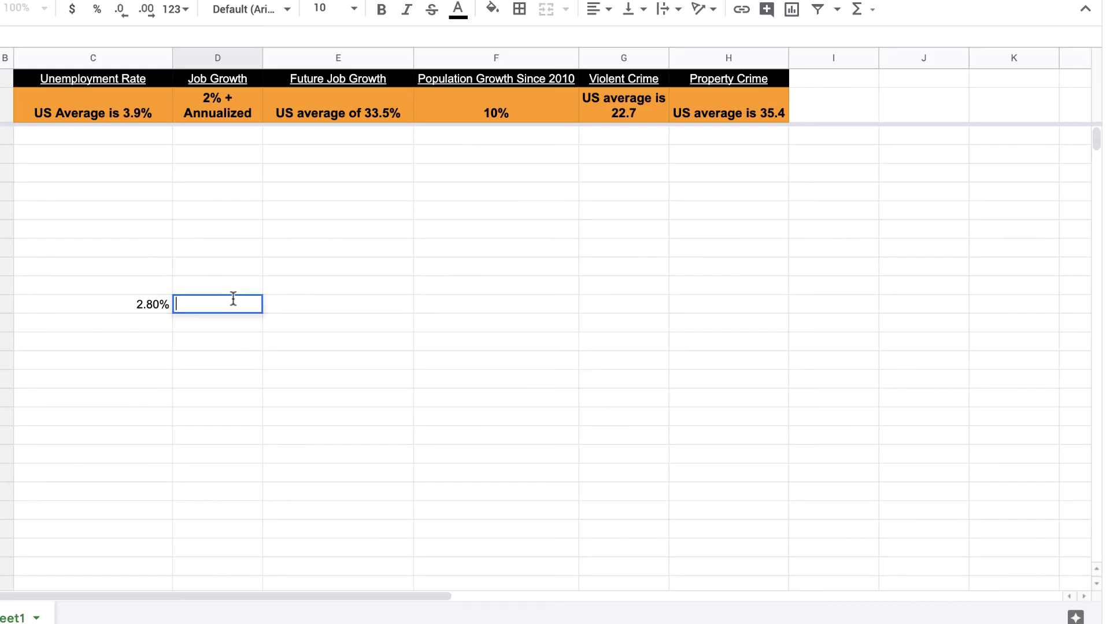
{"action": "type", "text": "2.8%"}
{"action": "left_click", "coordinate": [300, 323]}
{"action": "left_click", "coordinate": [224, 304]}
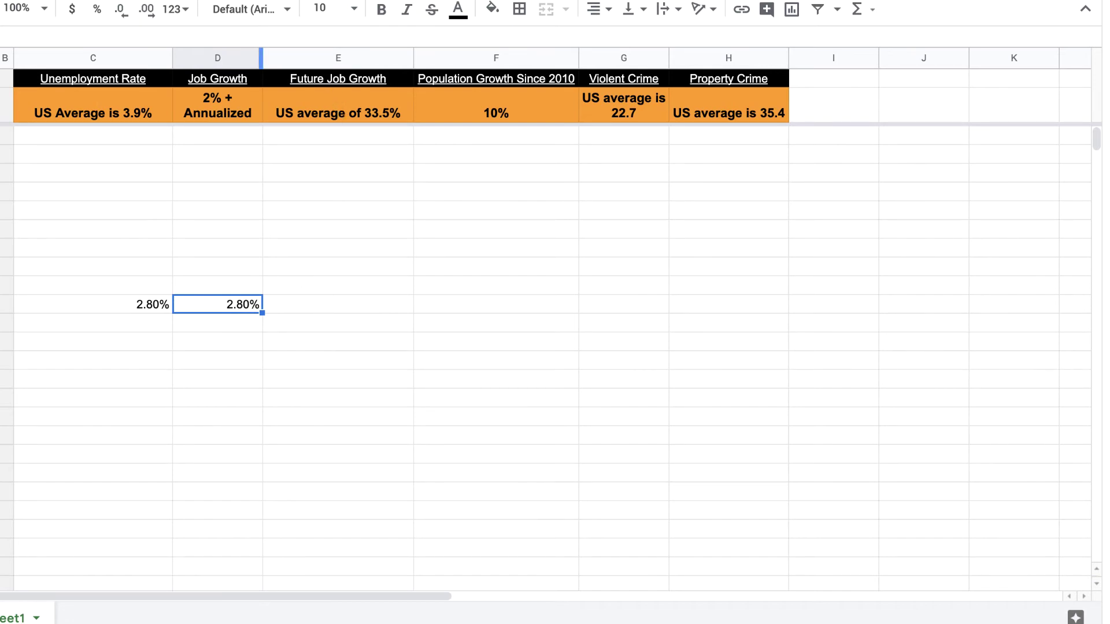
{"action": "key", "text": "alt+Tab"}
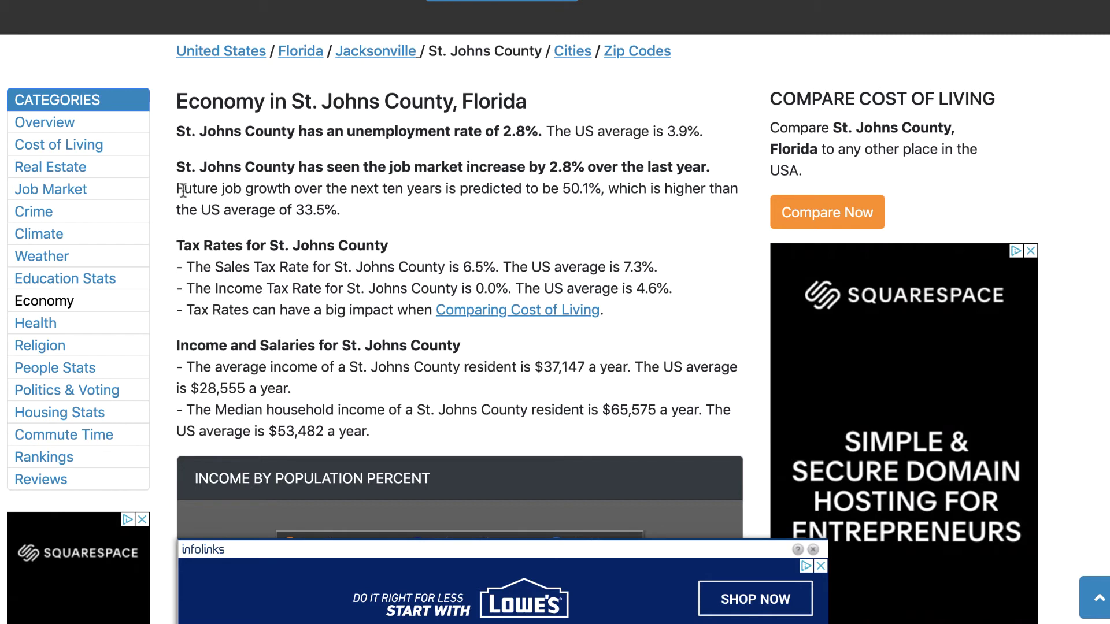
Step: Select 50.1% on the economy page and enter it in St. Johns County's Future Job Growth cell
{"action": "left_click_drag", "start_coordinate": [183, 190], "coordinate": [329, 182]}
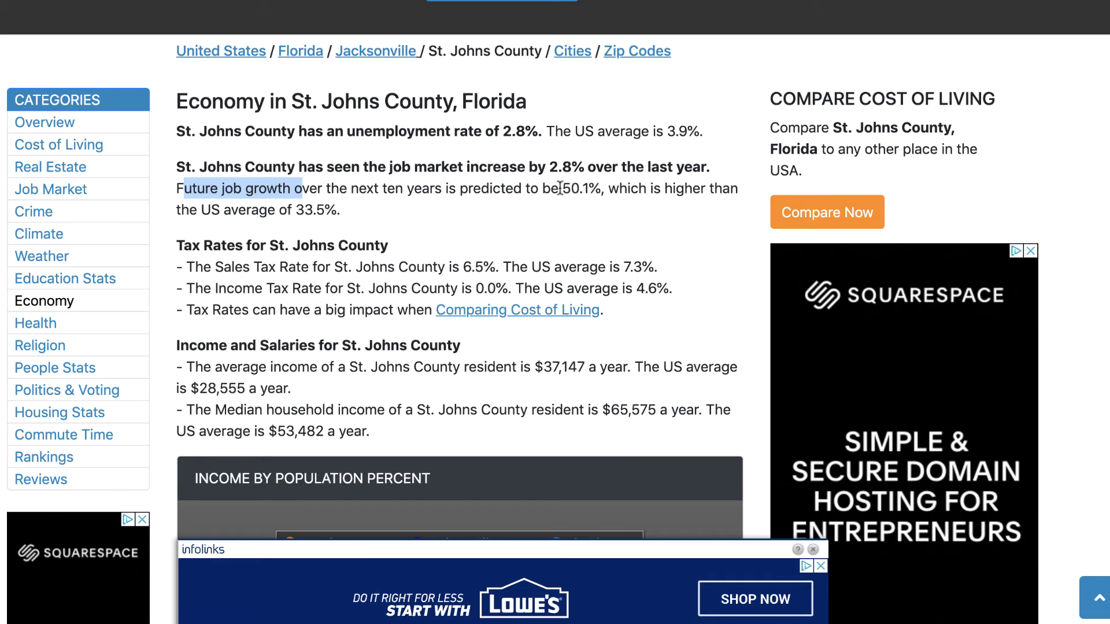
{"action": "left_click_drag", "start_coordinate": [559, 189], "coordinate": [597, 178]}
{"action": "type", "text": "50.1%"}
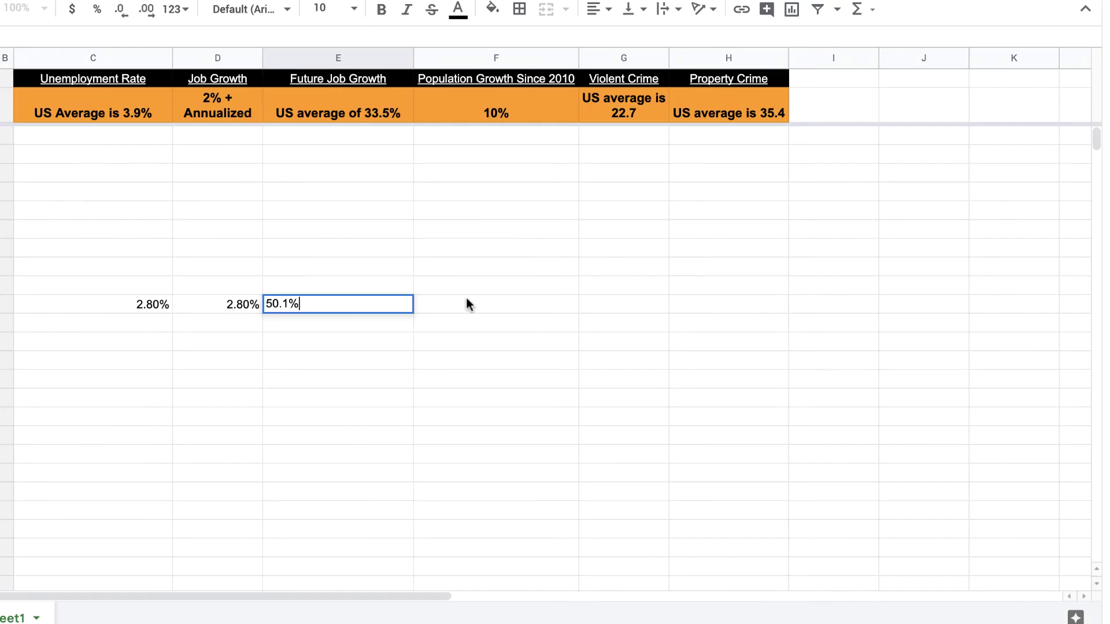
{"action": "left_click", "coordinate": [466, 302]}
{"action": "left_click", "coordinate": [468, 78]}
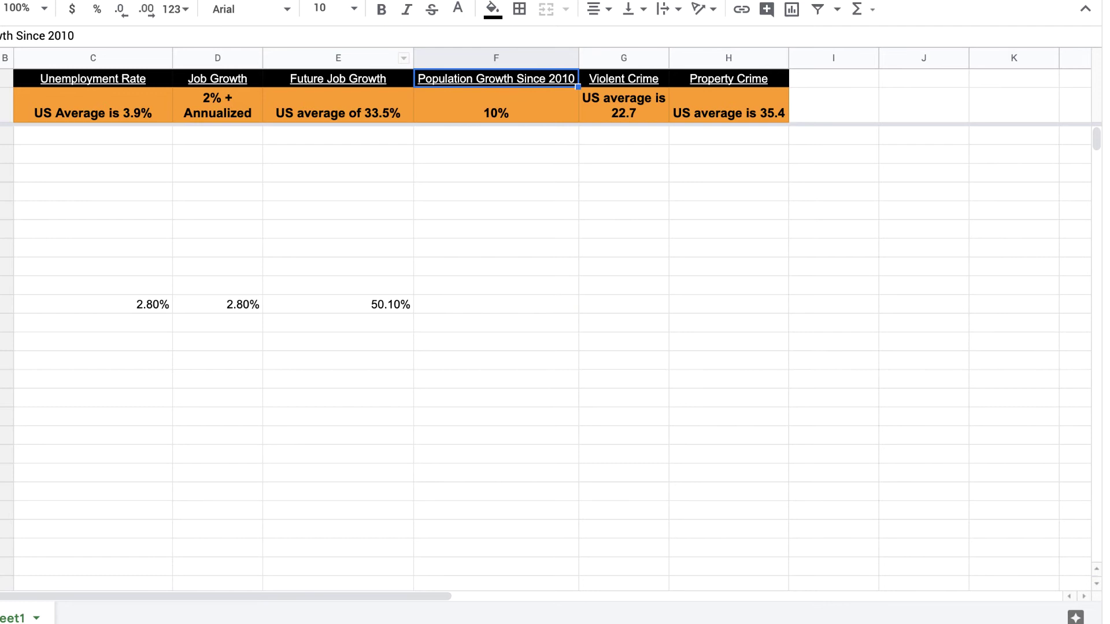
{"action": "key", "text": "alt+Tab"}
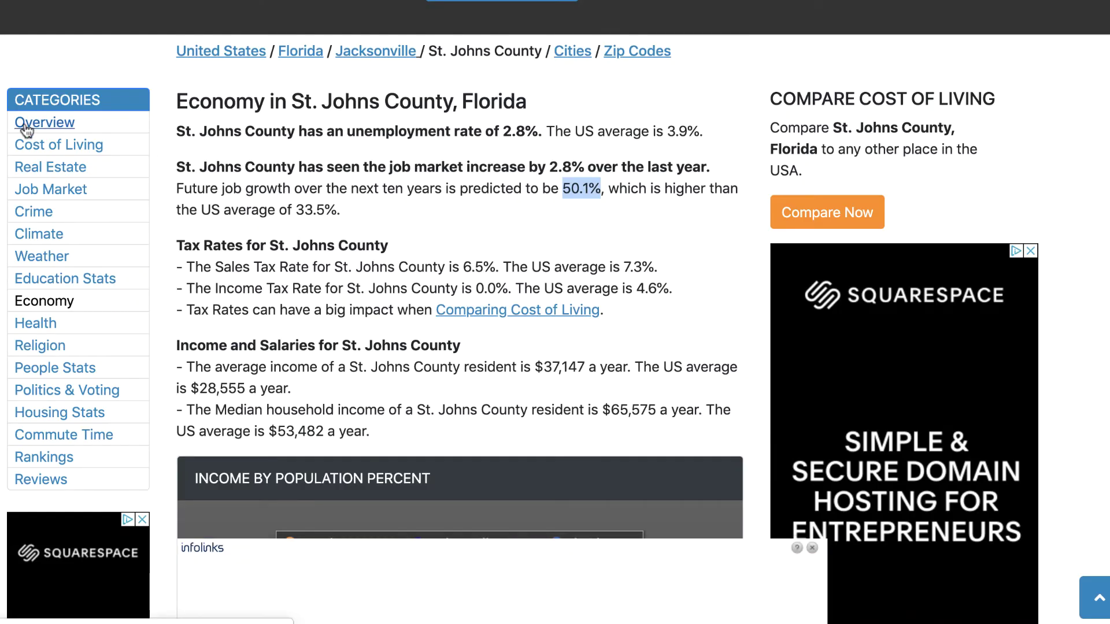
Step: Scroll to Population and select St. Johns County's 25.4% population growth figure
{"action": "scroll", "coordinate": [422, 291], "scroll_direction": "down", "scroll_amount": 4}
{"action": "scroll", "coordinate": [422, 291], "scroll_direction": "down", "scroll_amount": 4}
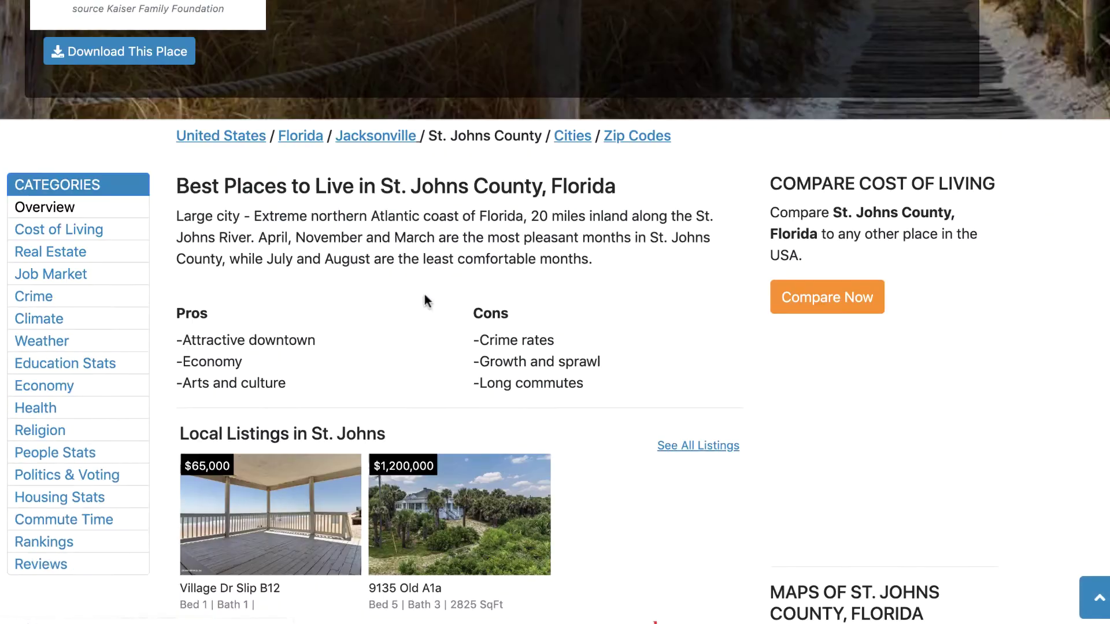
{"action": "scroll", "coordinate": [424, 294], "scroll_direction": "down", "scroll_amount": 5}
{"action": "scroll", "coordinate": [424, 293], "scroll_direction": "down", "scroll_amount": 5}
{"action": "scroll", "coordinate": [243, 293], "scroll_direction": "down", "scroll_amount": 5}
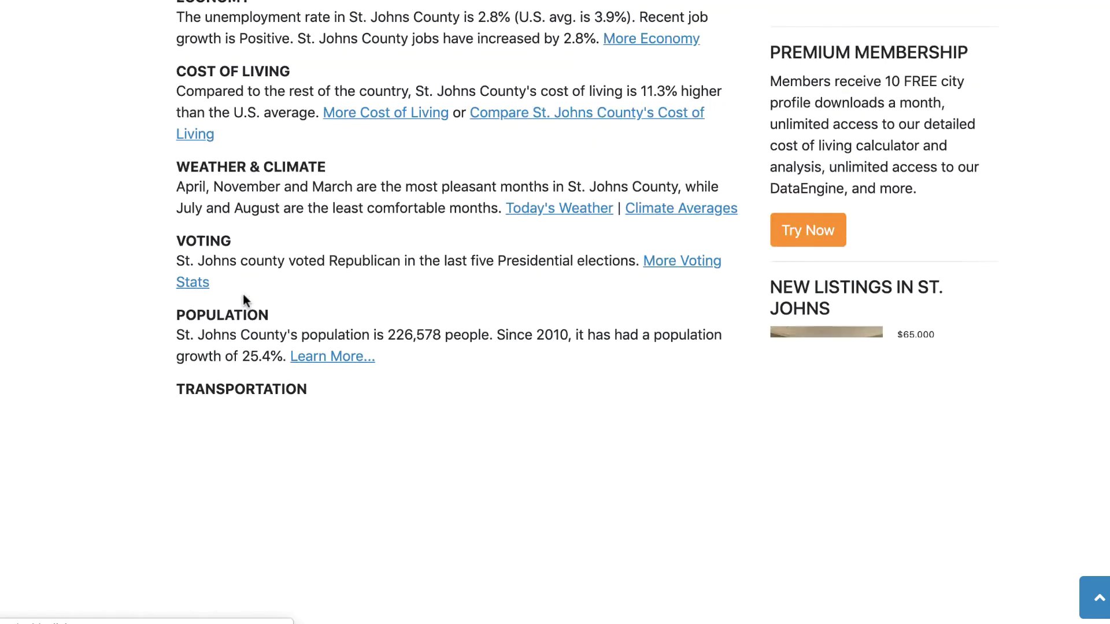
{"action": "scroll", "coordinate": [244, 295], "scroll_direction": "down", "scroll_amount": 3}
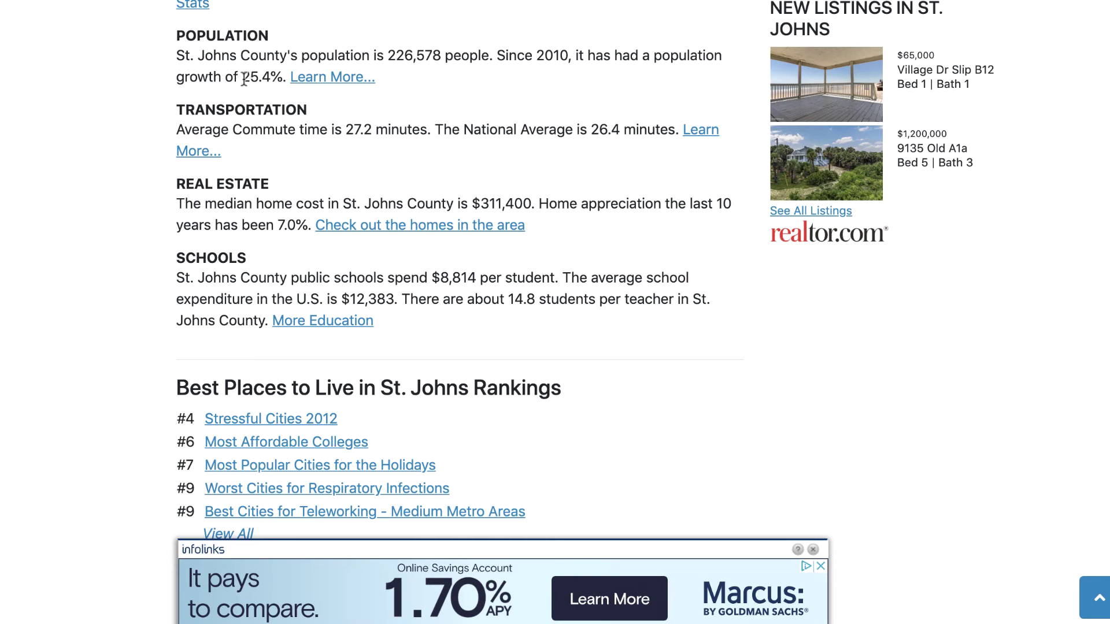
{"action": "left_click_drag", "start_coordinate": [243, 77], "coordinate": [280, 76]}
{"action": "key", "text": "ctrl+c"}
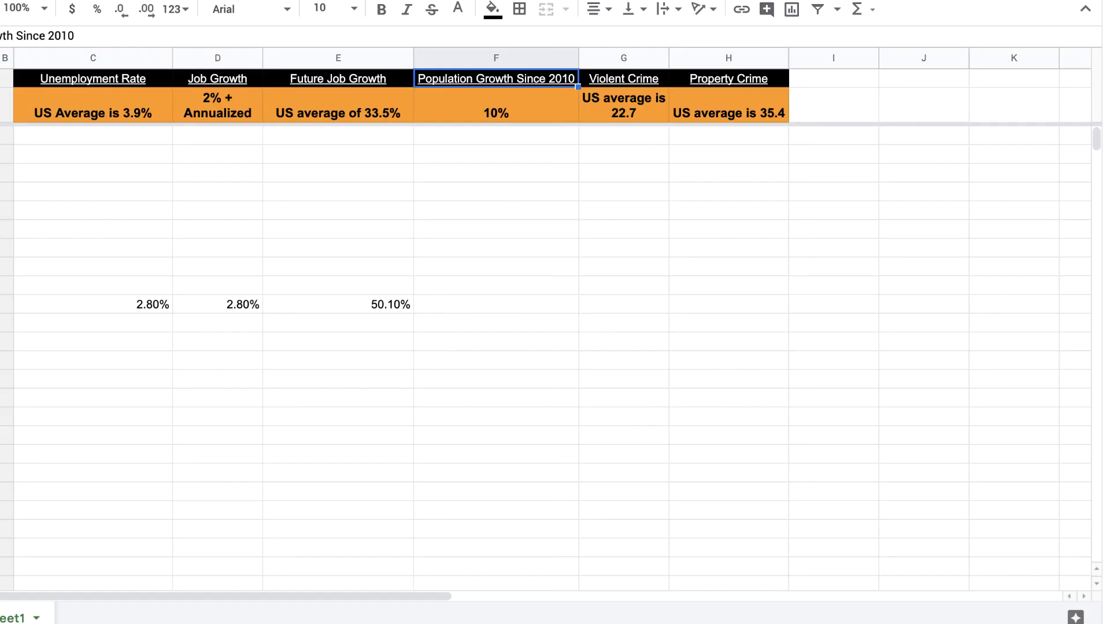
Step: Paste 25.4% into the Population Growth Since 2010 cell
{"action": "double_click", "coordinate": [510, 300]}
{"action": "key", "text": "ctrl+v"}
{"action": "left_click", "coordinate": [600, 305]}
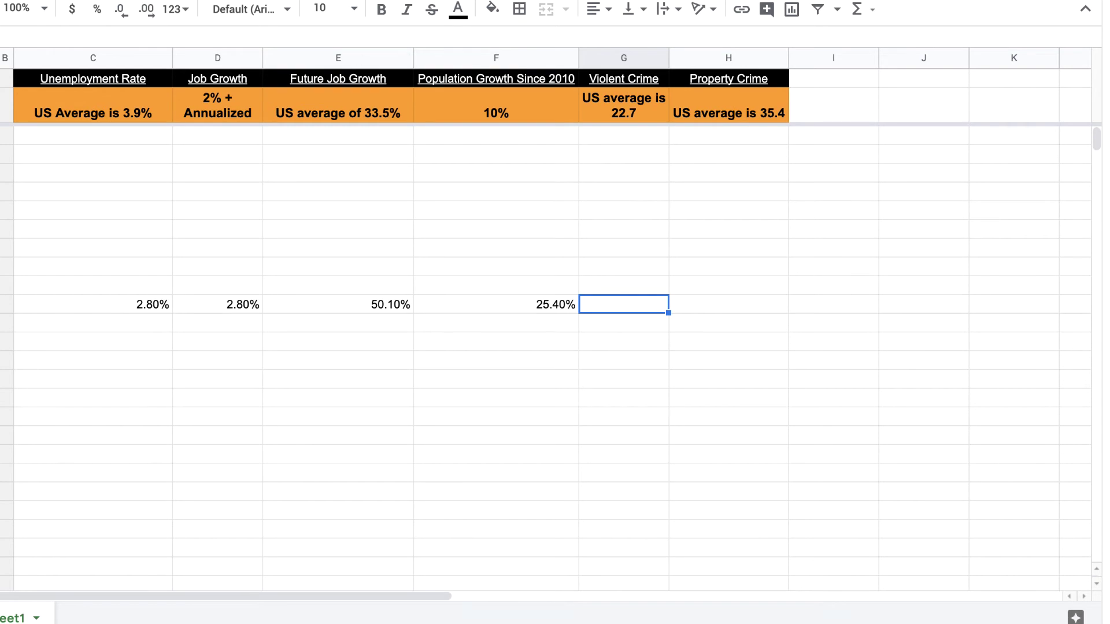
Step: Open St. Johns County's crime statistics and select violent crime 20.4 and property crime 40.3
{"action": "scroll", "coordinate": [117, 183], "scroll_direction": "up", "scroll_amount": 10}
{"action": "scroll", "coordinate": [116, 229], "scroll_direction": "up", "scroll_amount": 5}
{"action": "scroll", "coordinate": [114, 228], "scroll_direction": "up", "scroll_amount": 3}
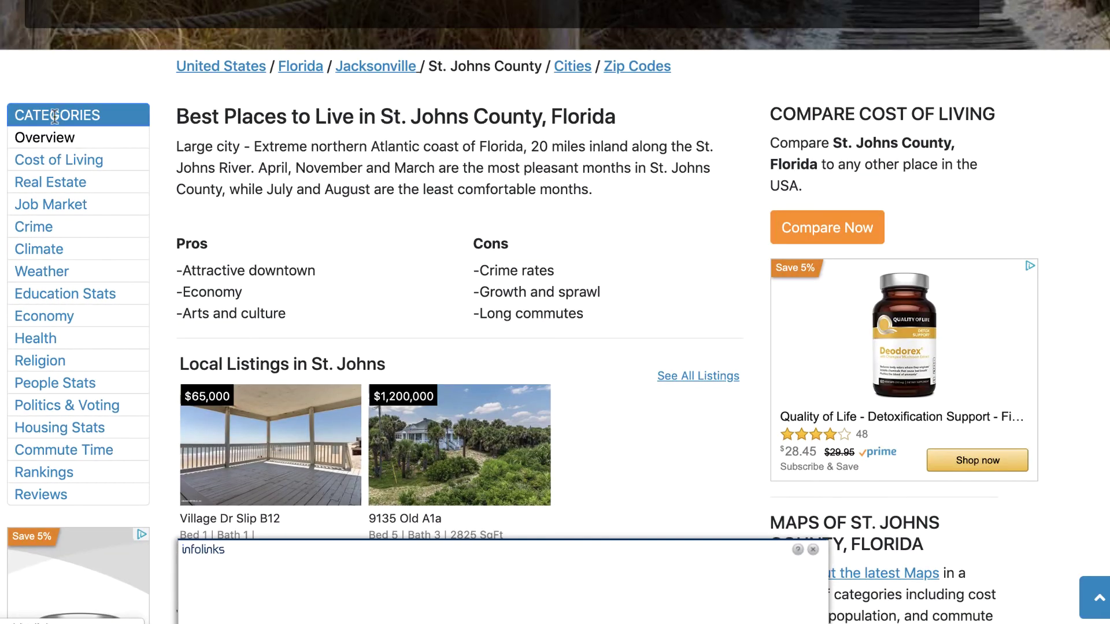
{"action": "left_click", "coordinate": [51, 231]}
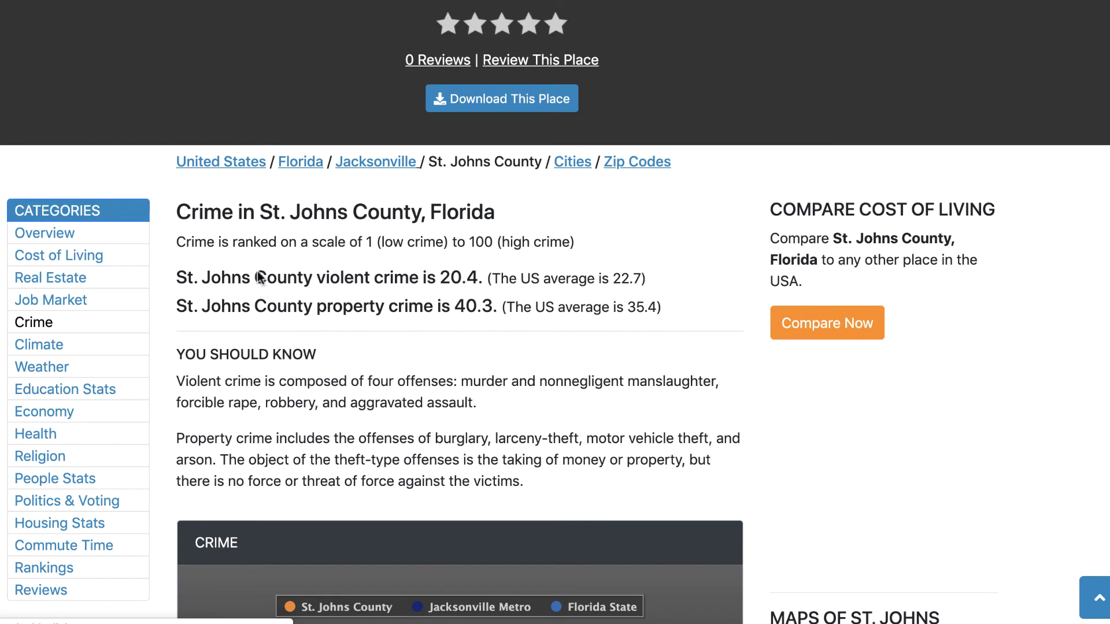
{"action": "left_click_drag", "start_coordinate": [440, 277], "coordinate": [477, 271]}
{"action": "left_click", "coordinate": [478, 272]}
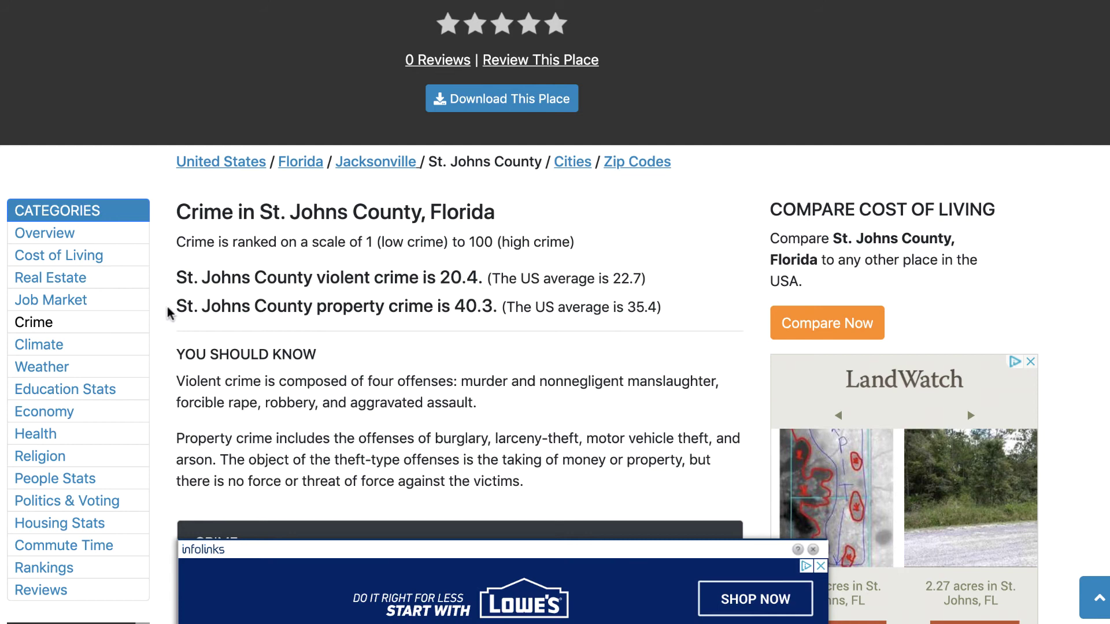
{"action": "left_click_drag", "start_coordinate": [455, 312], "coordinate": [492, 303]}
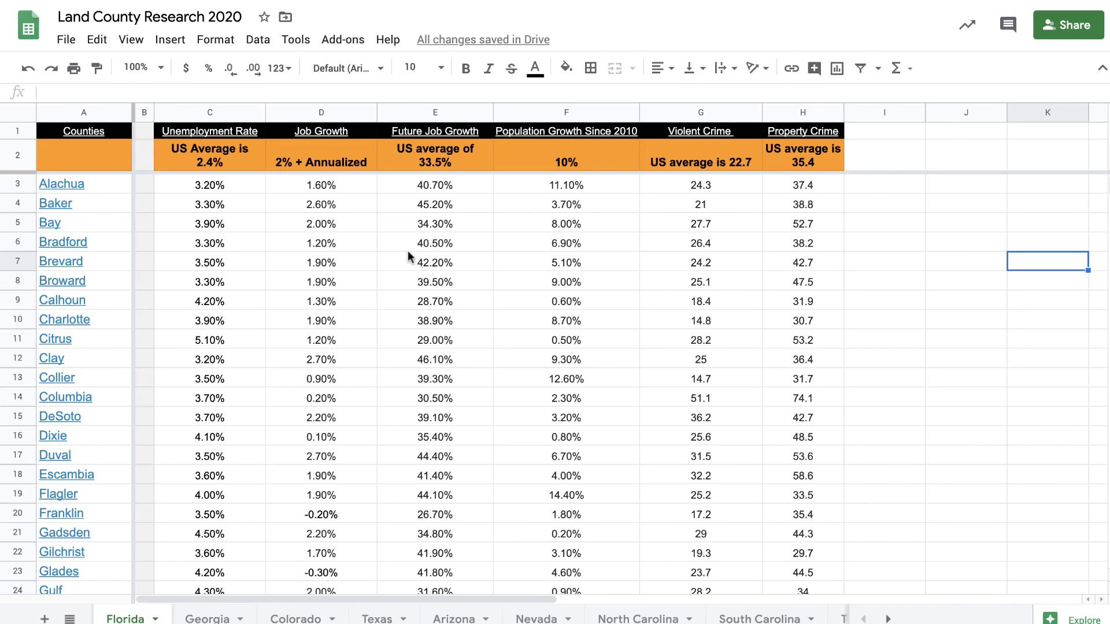
Step: Sort the sheet Z→A on column E so Osceola's 52.8% leads, then highlight the top counties
{"action": "right_click", "coordinate": [435, 113]}
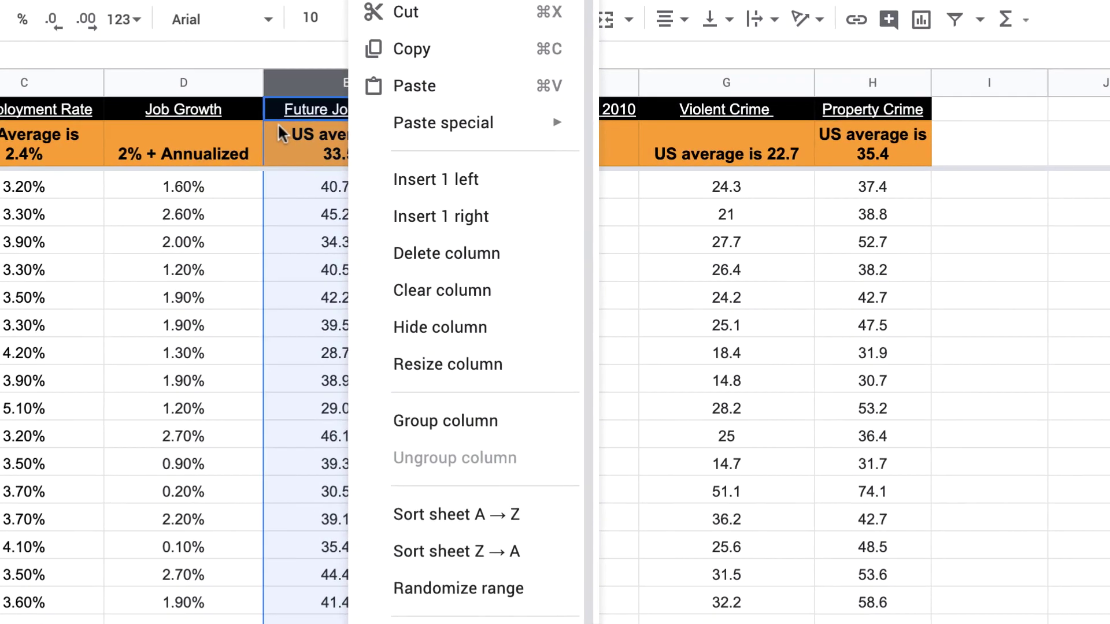
{"action": "left_click", "coordinate": [463, 551]}
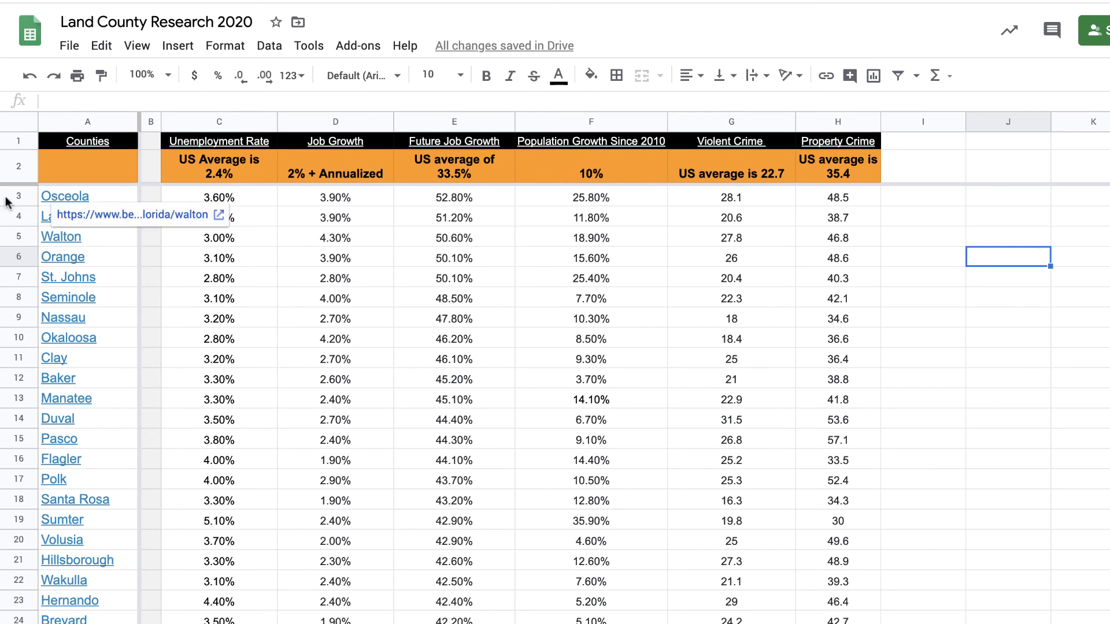
{"action": "left_click", "coordinate": [232, 260]}
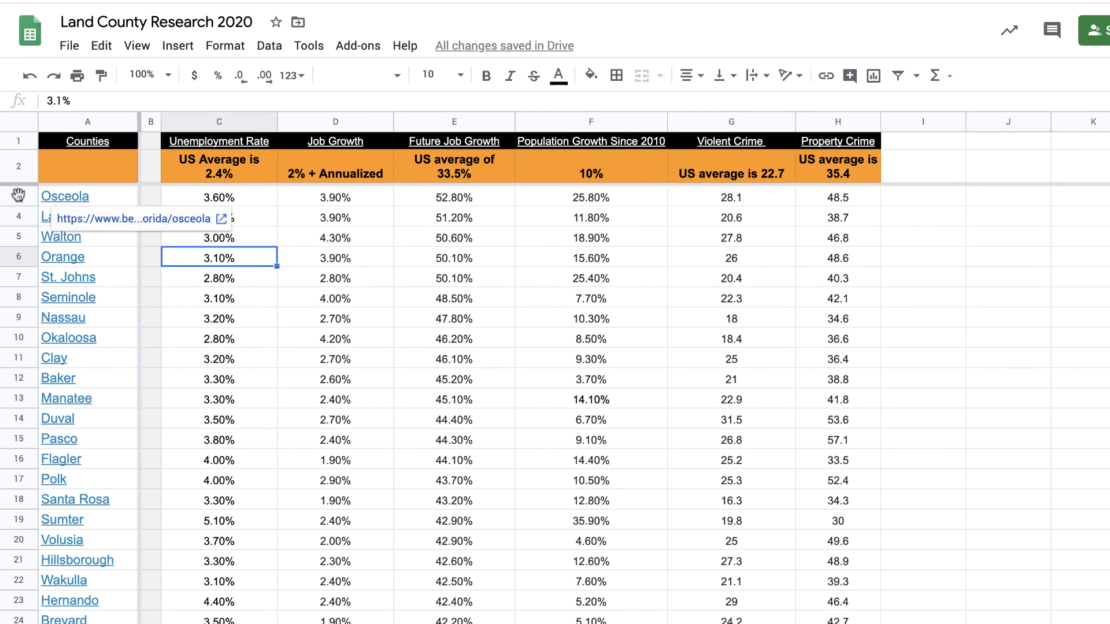
{"action": "left_click_drag", "start_coordinate": [17, 197], "coordinate": [42, 338]}
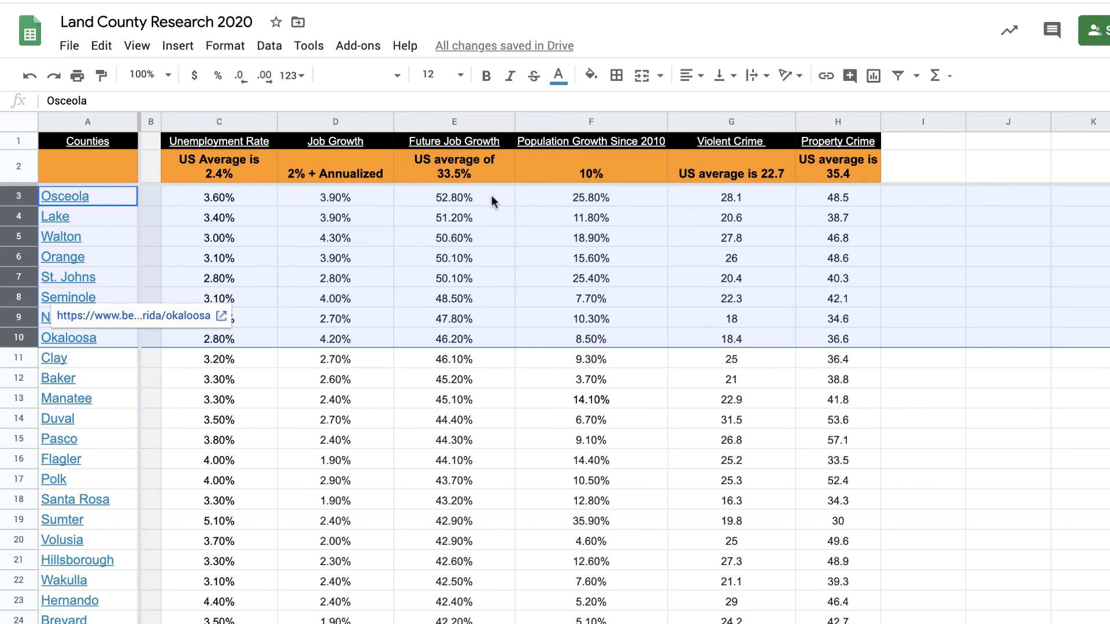
{"action": "left_click", "coordinate": [400, 254]}
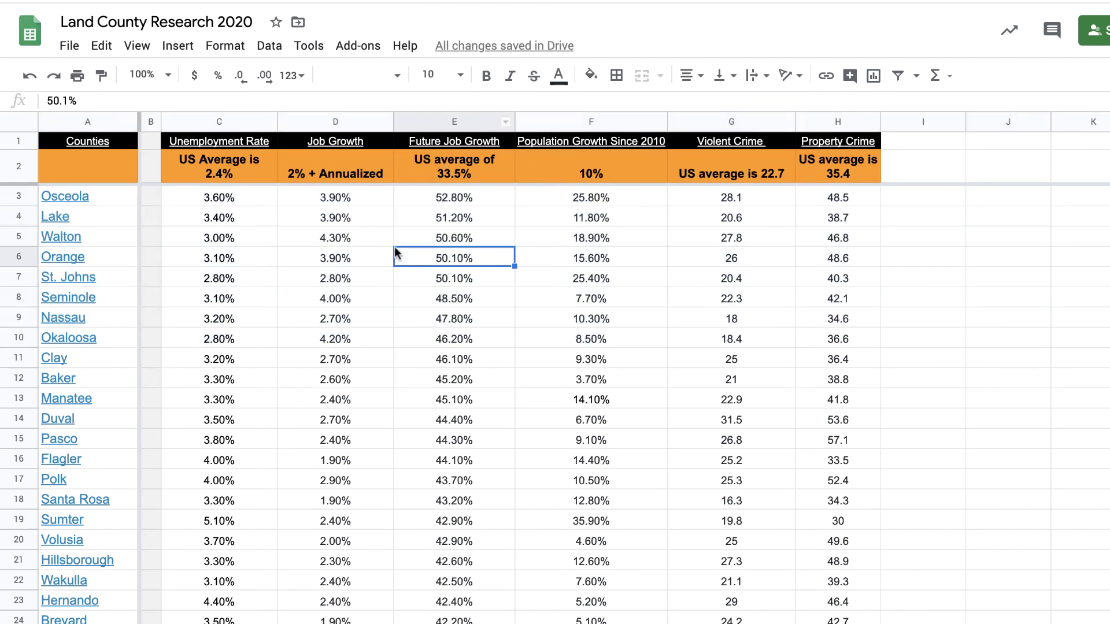
Step: Sort the sheet Z→A by population growth (F), then by Job Growth (D), putting Walton first at 4.3%
{"action": "right_click", "coordinate": [621, 122]}
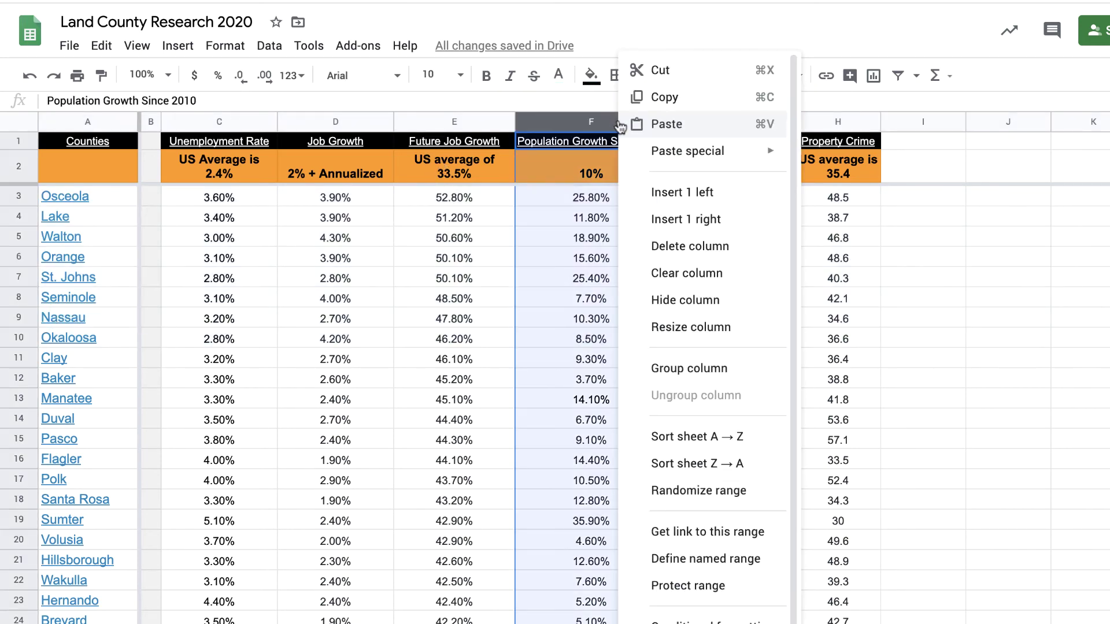
{"action": "left_click", "coordinate": [697, 458]}
{"action": "right_click", "coordinate": [337, 122]}
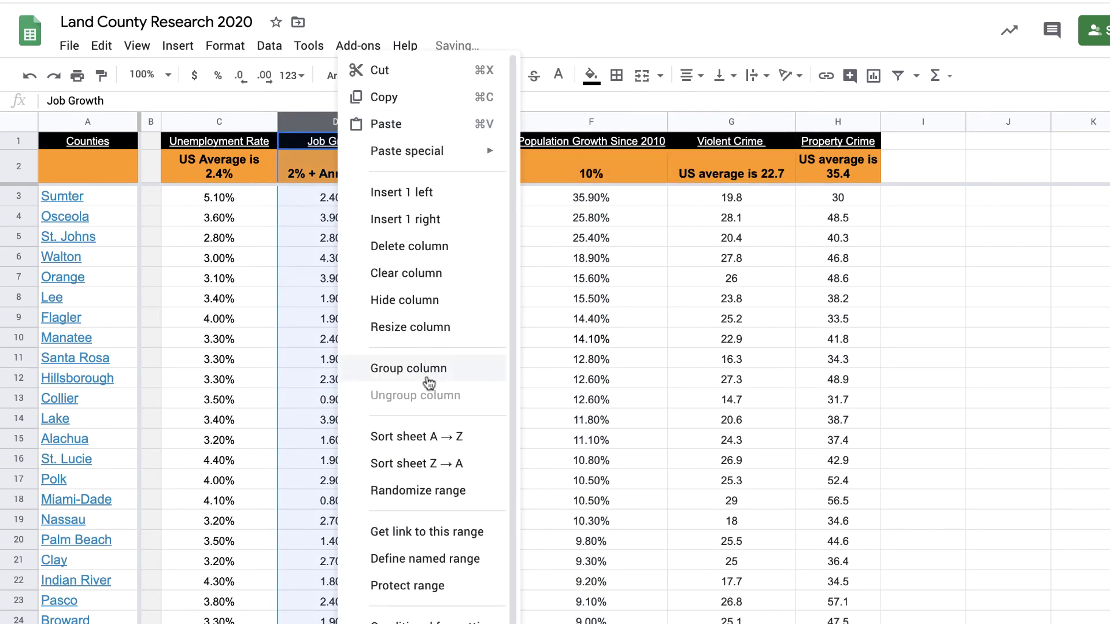
{"action": "left_click", "coordinate": [433, 464]}
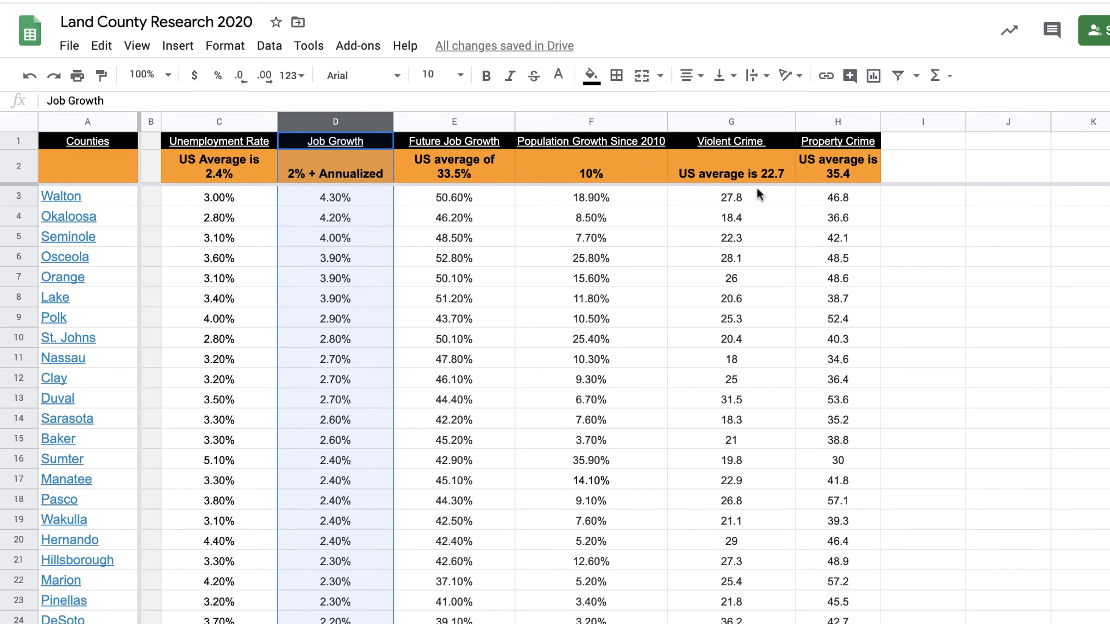
{"action": "key", "text": "Right"}
{"action": "key", "text": "Down"}
{"action": "key", "text": "Down"}
{"action": "key", "text": "Down"}
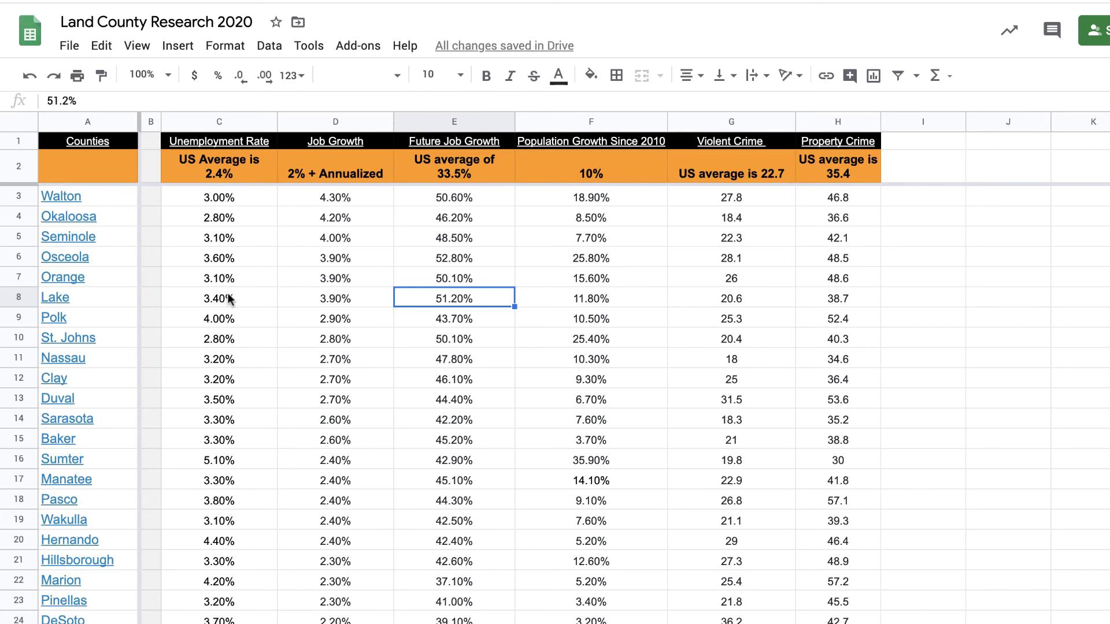
{"action": "left_click", "coordinate": [990, 277]}
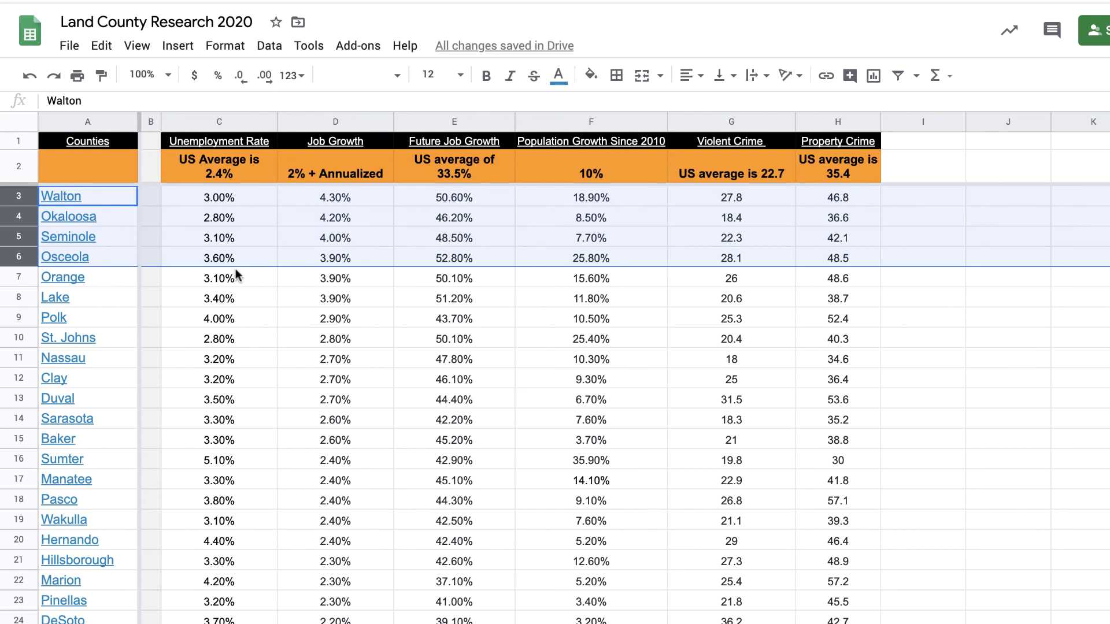
{"action": "left_click", "coordinate": [1005, 356]}
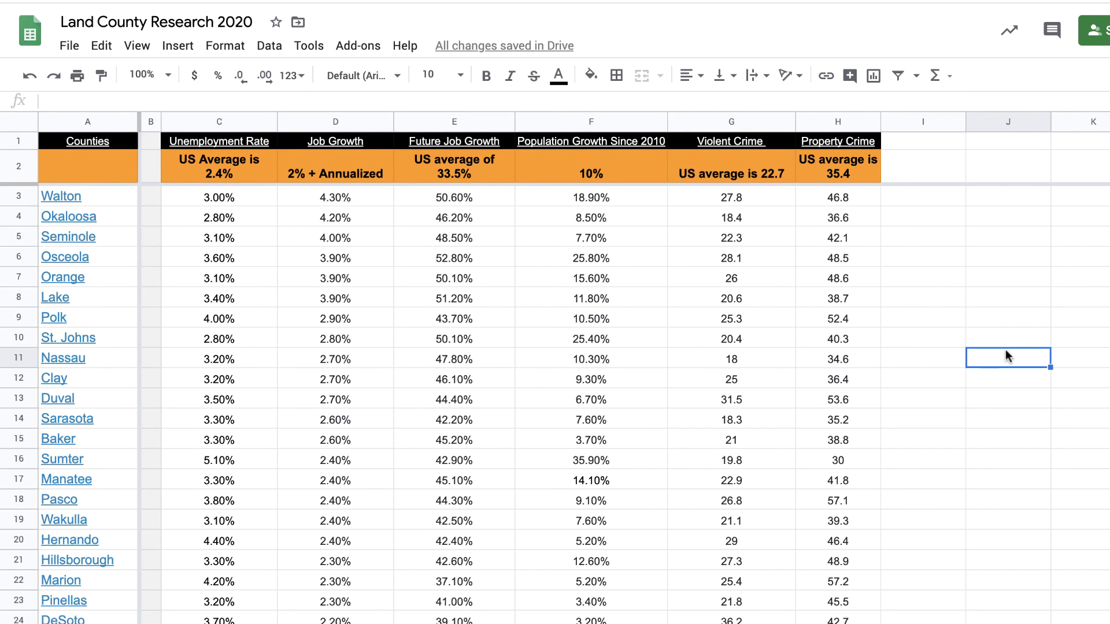